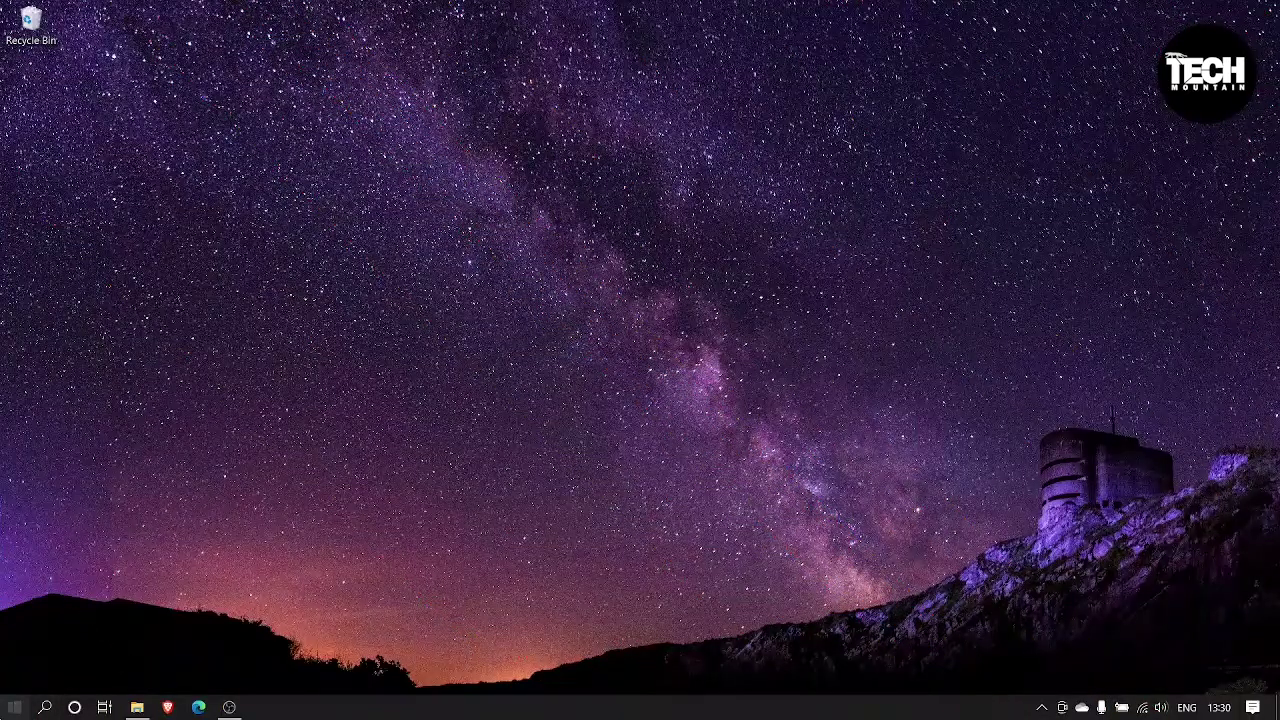
Launch Photoshop 2020 and create a new 1920 × 1080 px, 72 ppi document
{"action": "key", "text": "super"}
{"action": "left_click", "coordinate": [411, 522]}
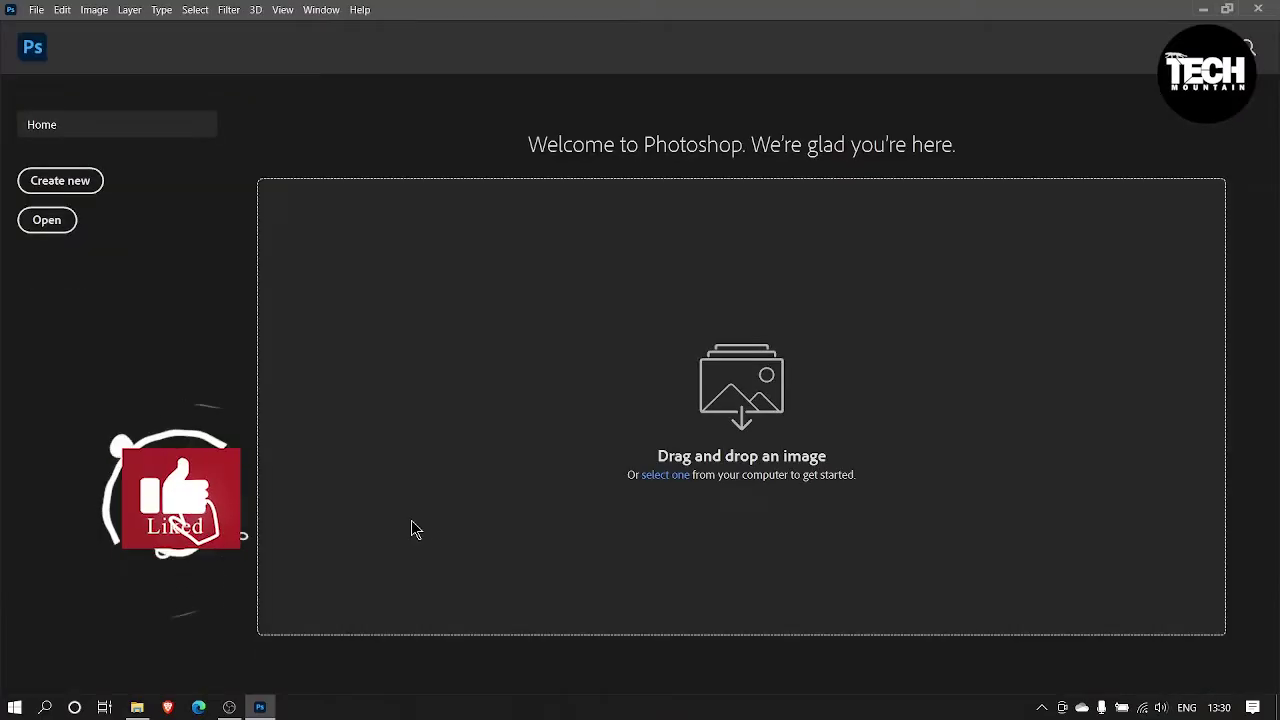
{"action": "left_click", "coordinate": [40, 187]}
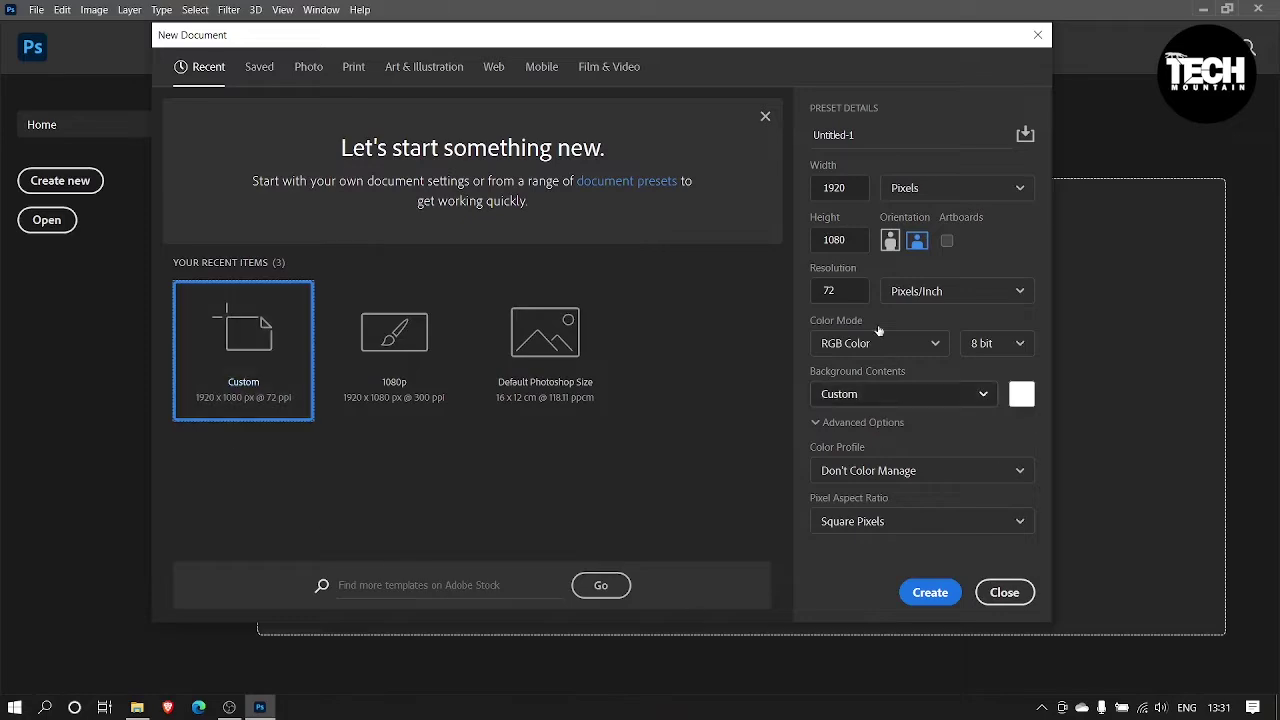
{"action": "double_click", "coordinate": [836, 187]}
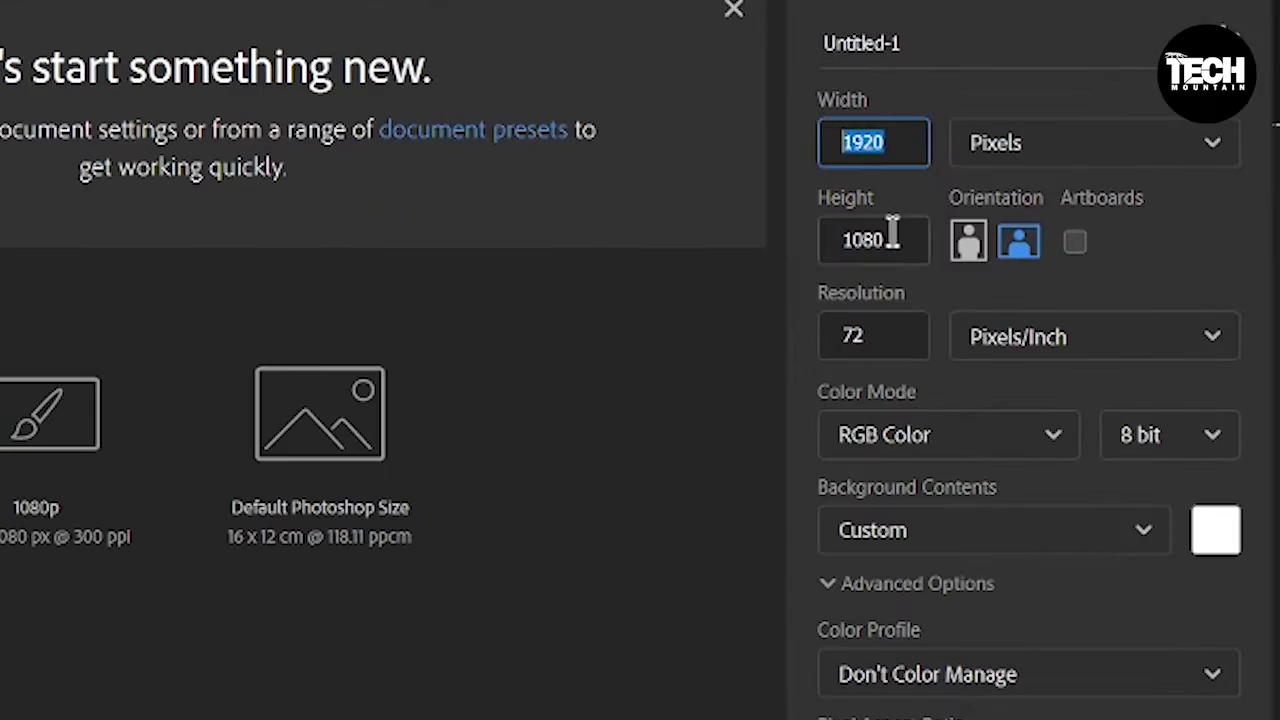
{"action": "double_click", "coordinate": [892, 232]}
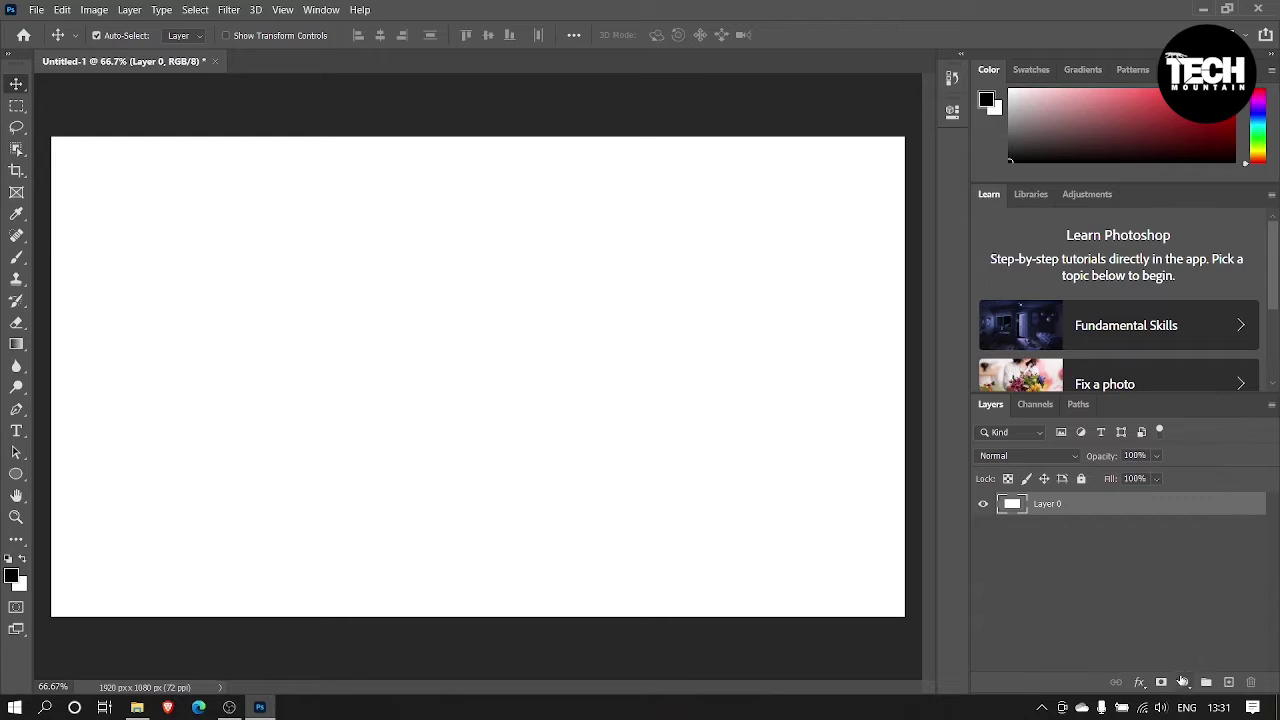
{"action": "left_click", "coordinate": [1182, 681]}
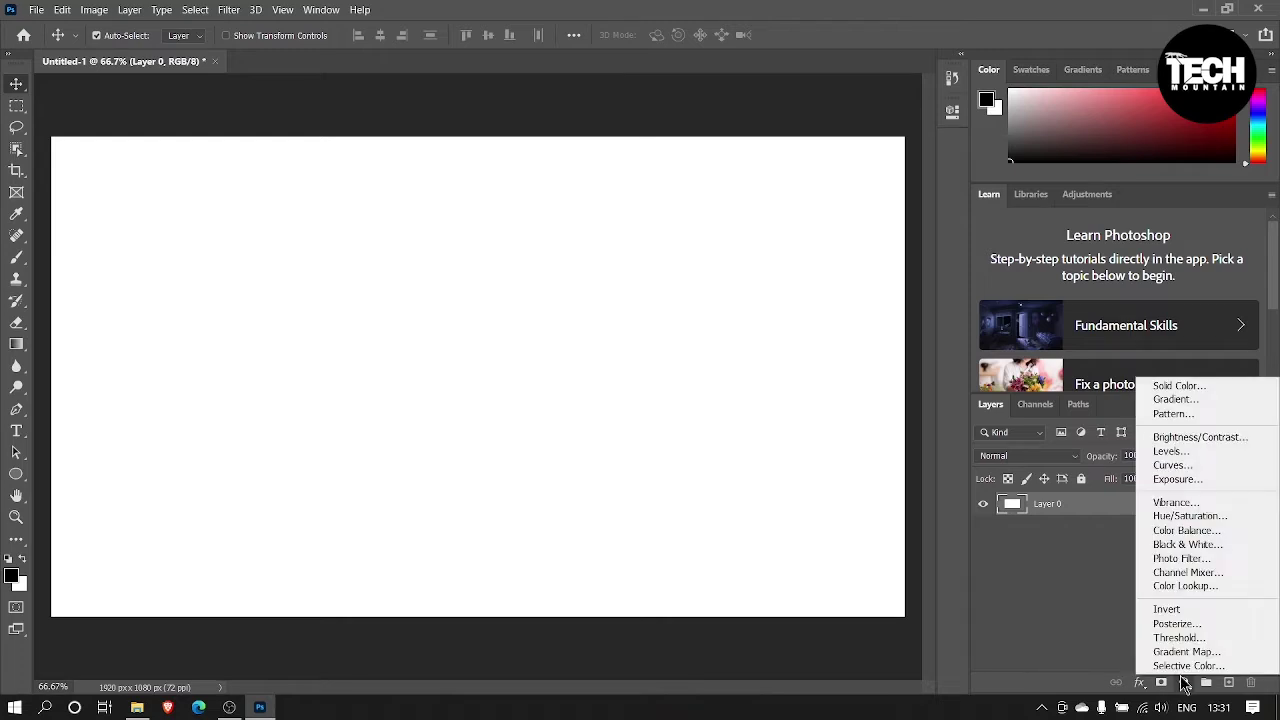
Add a Solid Color fill layer in a dark navy purple
{"action": "left_click", "coordinate": [1178, 386]}
{"action": "left_click", "coordinate": [650, 208]}
{"action": "left_click", "coordinate": [597, 293]}
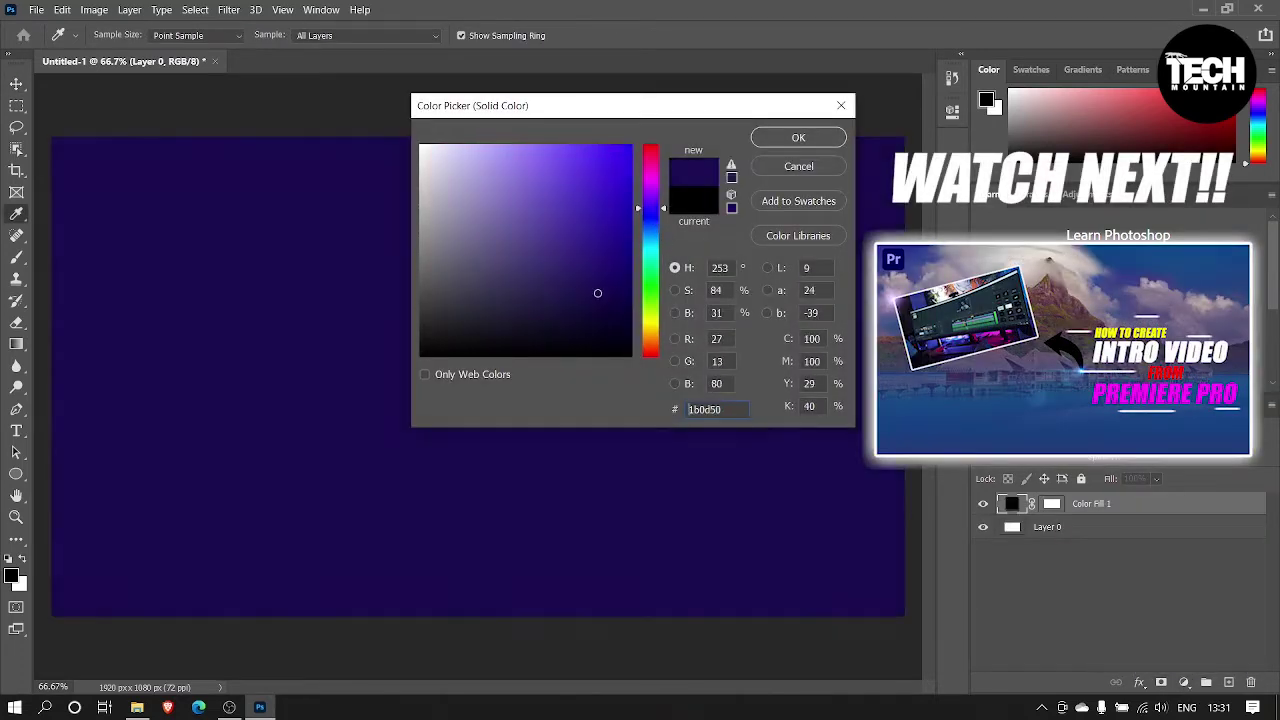
{"action": "left_click_drag", "start_coordinate": [597, 293], "coordinate": [599, 324]}
{"action": "left_click", "coordinate": [790, 138]}
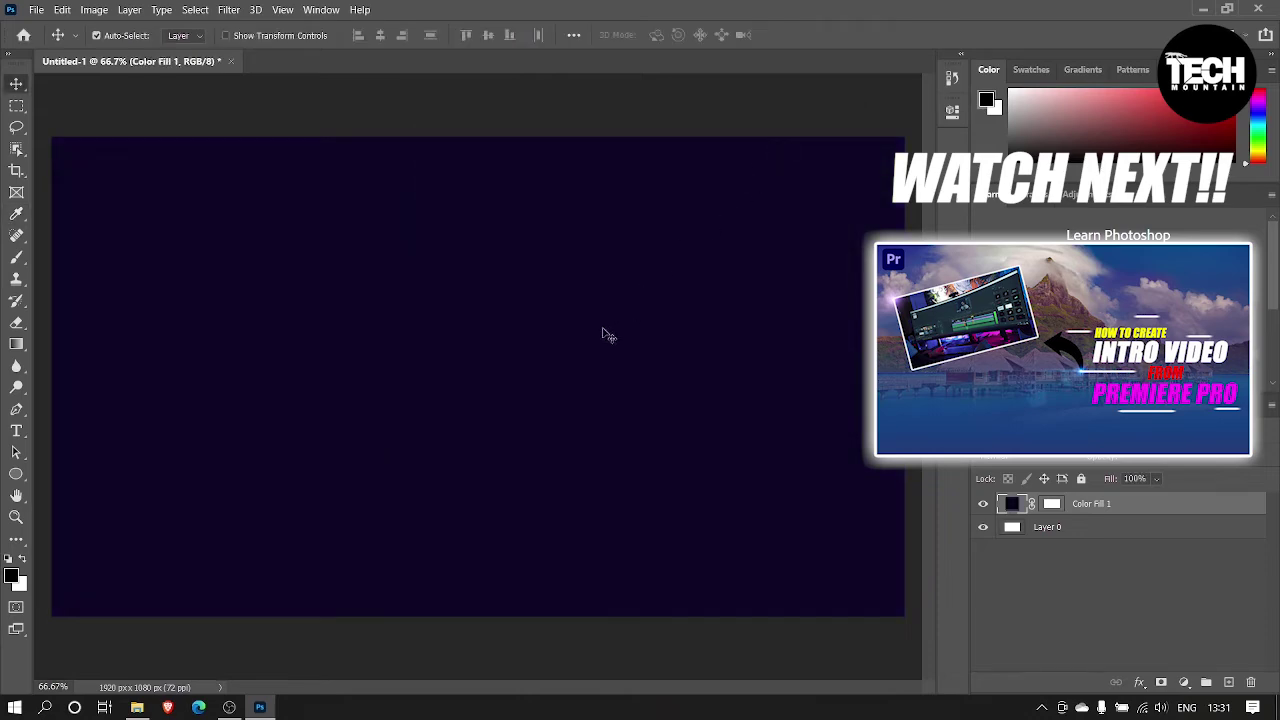
Place the TECH MOUNTAIN logo file, shrink it to under half size, and centre it
{"action": "left_click", "coordinate": [137, 708]}
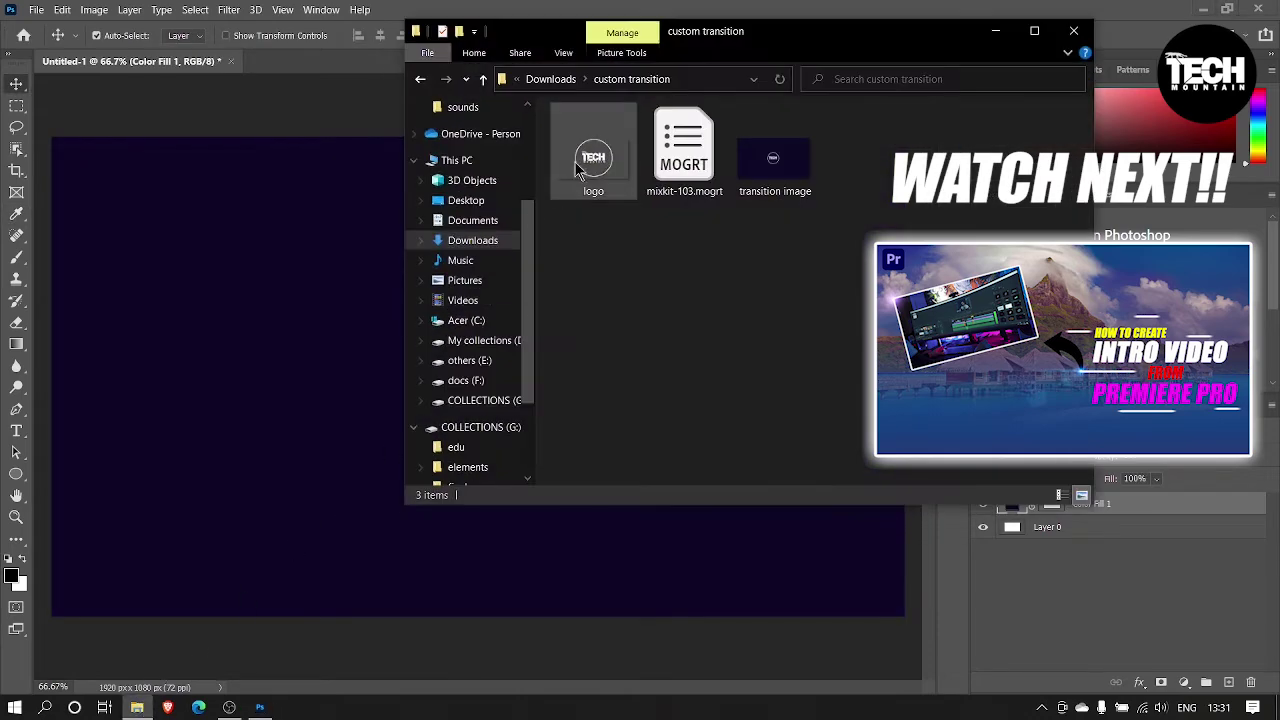
{"action": "left_click_drag", "start_coordinate": [594, 160], "coordinate": [313, 390]}
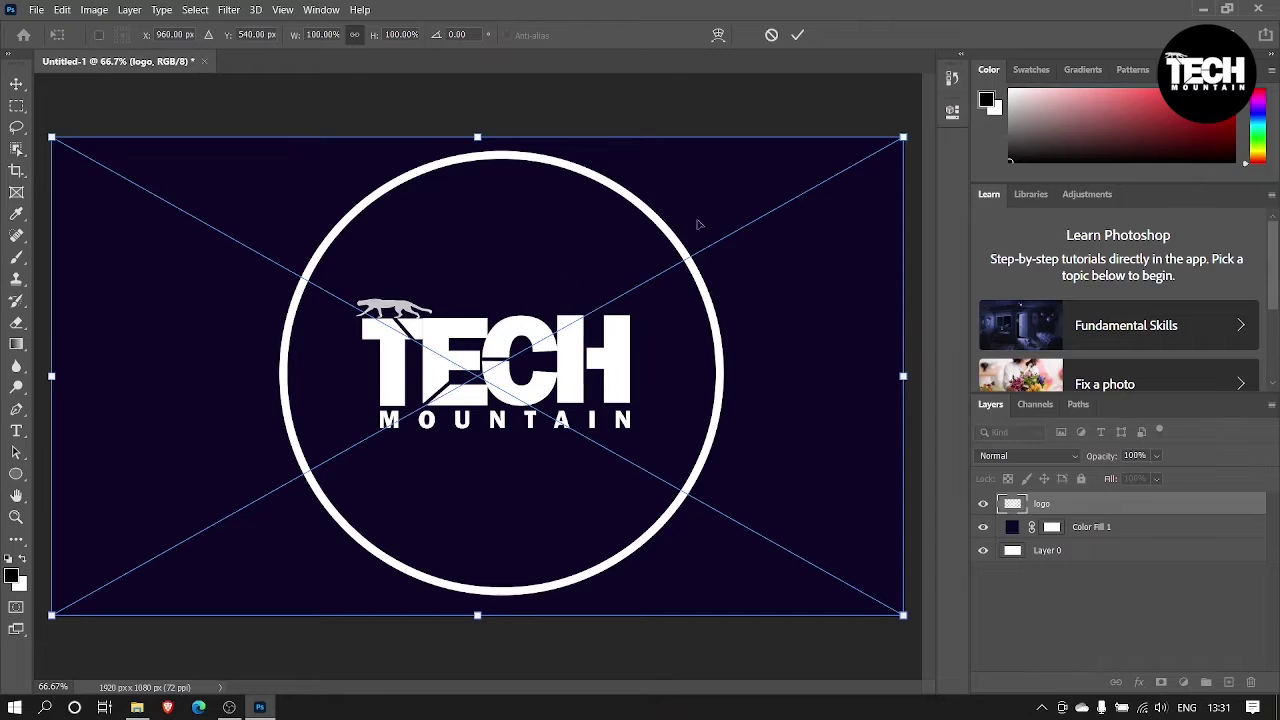
{"action": "left_click_drag", "start_coordinate": [897, 136], "coordinate": [440, 420]}
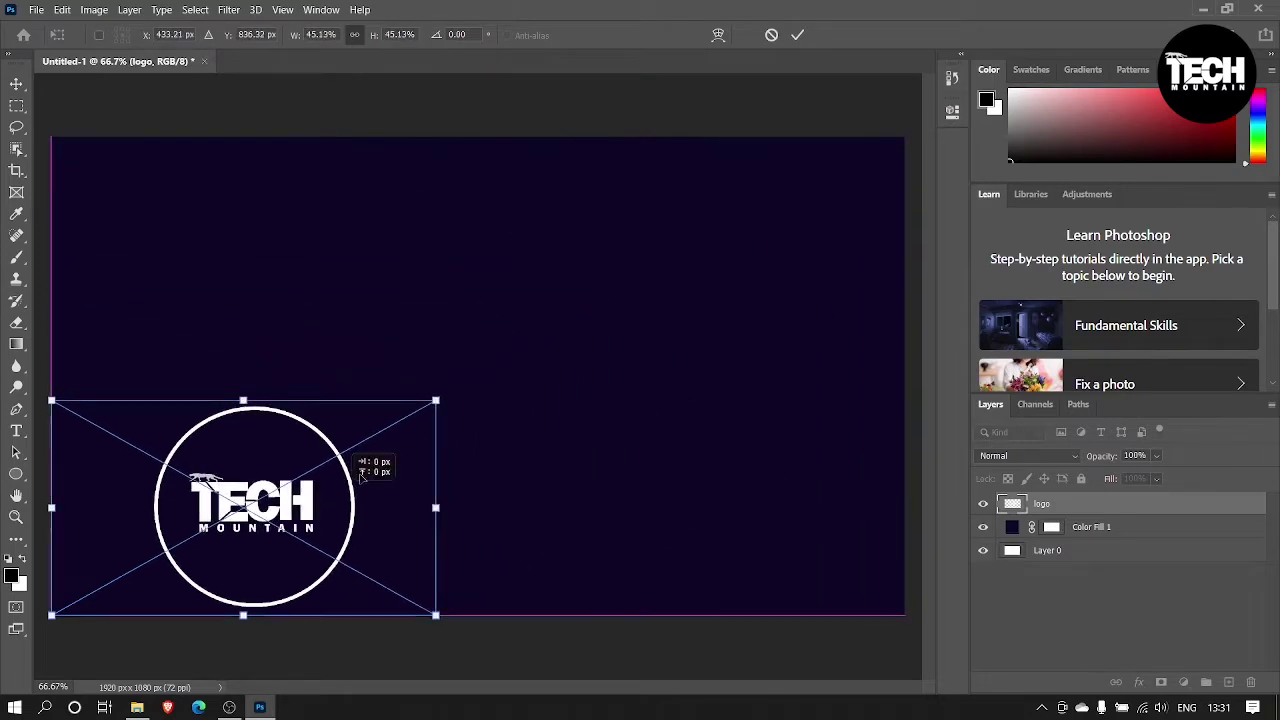
{"action": "left_click_drag", "start_coordinate": [345, 480], "coordinate": [571, 371]}
{"action": "left_click", "coordinate": [797, 35]}
Save the document as a new file on the computer, choosing the file format
{"action": "left_click", "coordinate": [35, 9]}
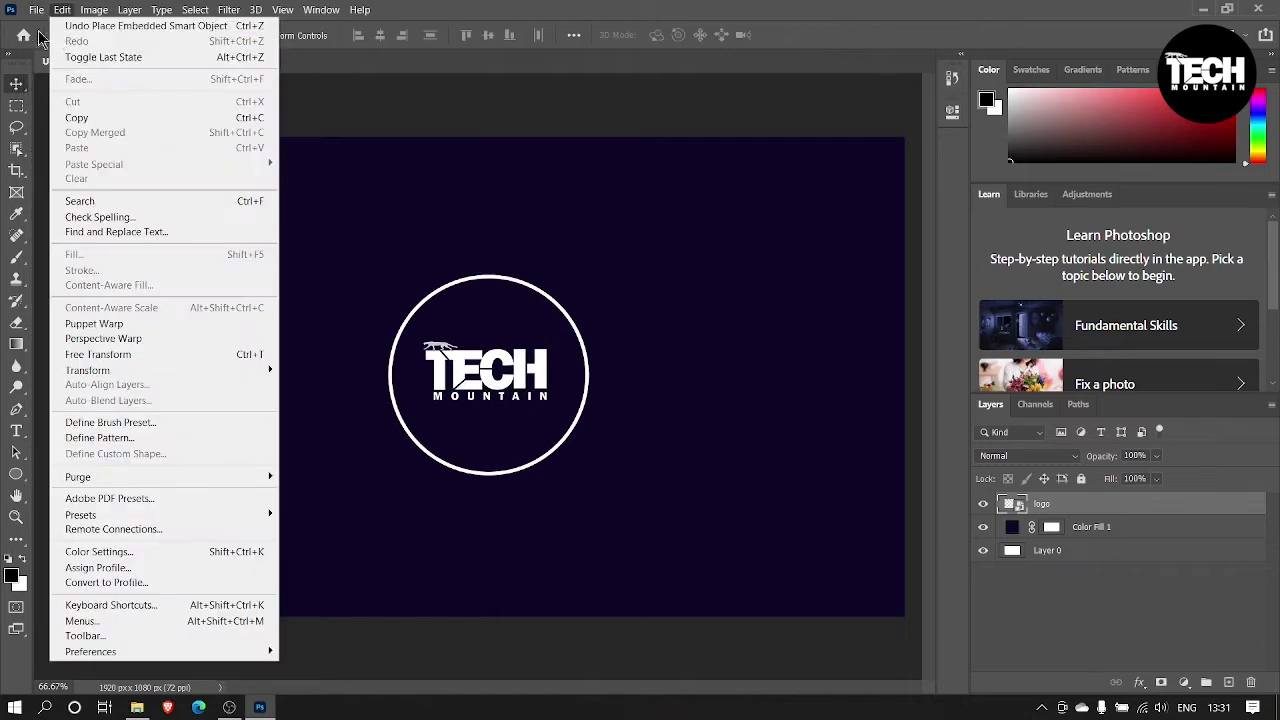
{"action": "left_click", "coordinate": [58, 201]}
{"action": "left_click", "coordinate": [686, 476]}
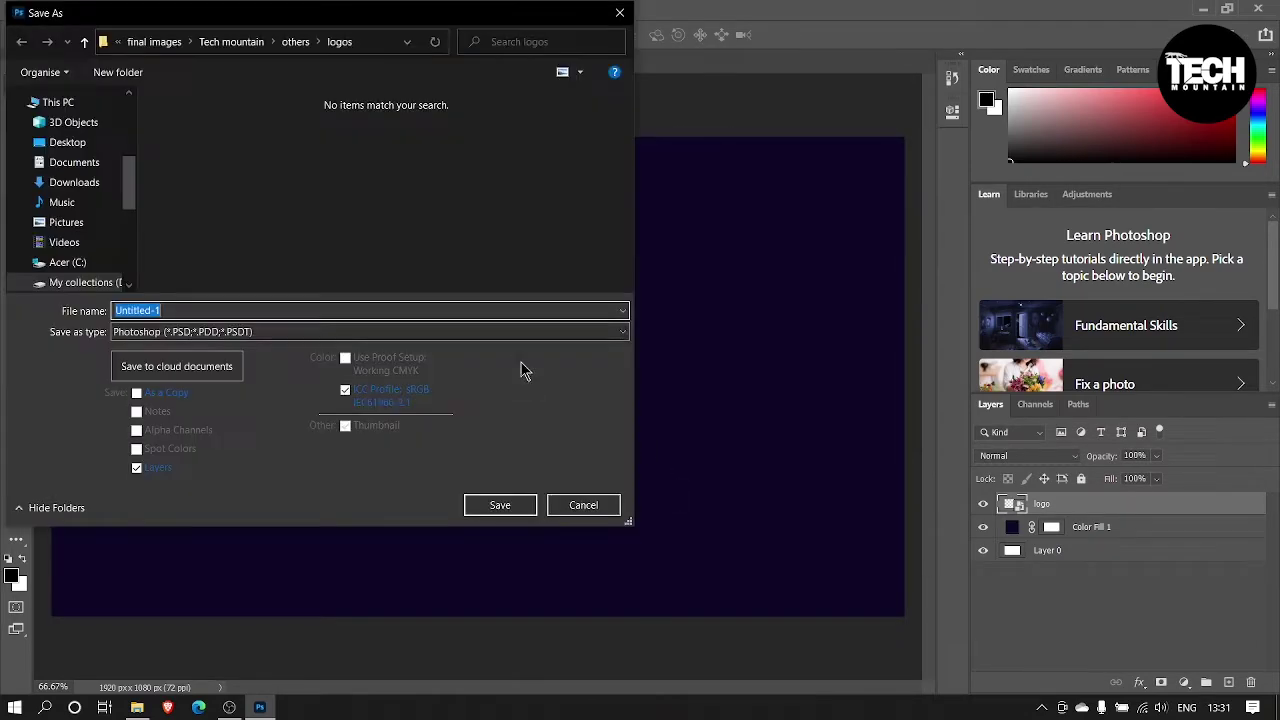
{"action": "left_click", "coordinate": [450, 331]}
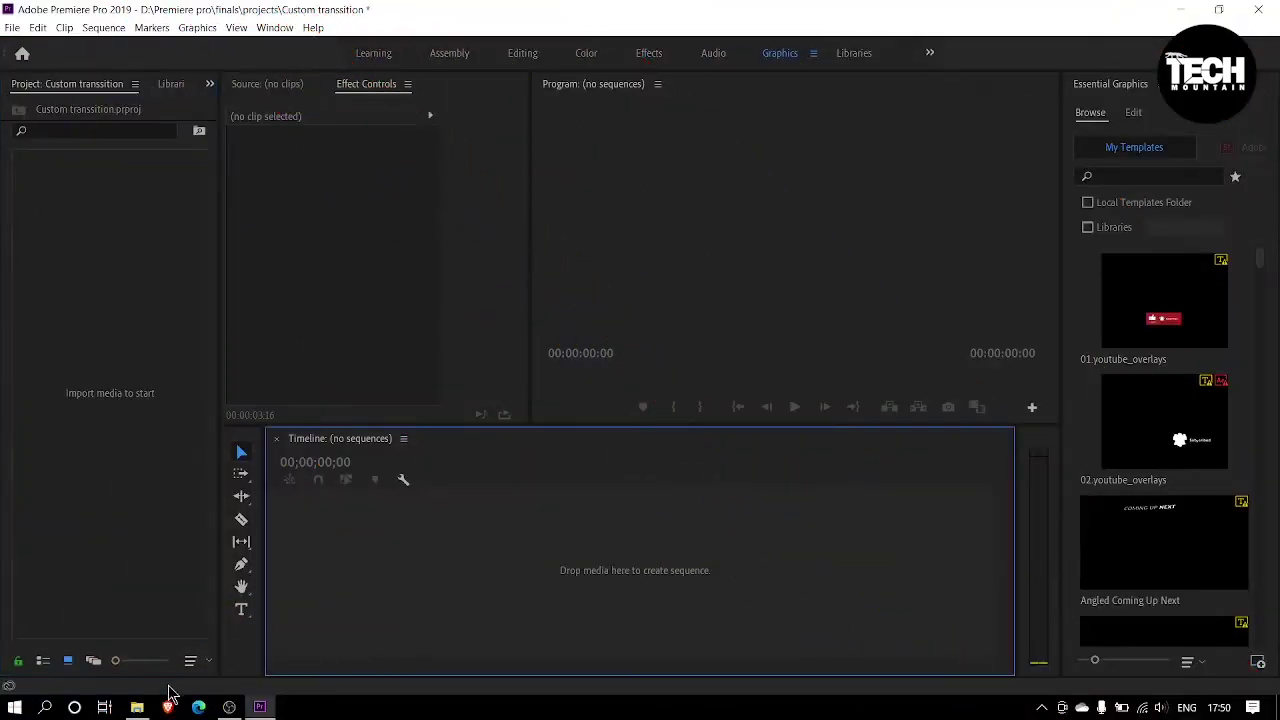
Import the transition image into a new sequence and stretch its clip to 00:00:45:15
{"action": "left_click", "coordinate": [137, 707]}
{"action": "left_click_drag", "start_coordinate": [786, 171], "coordinate": [543, 583]}
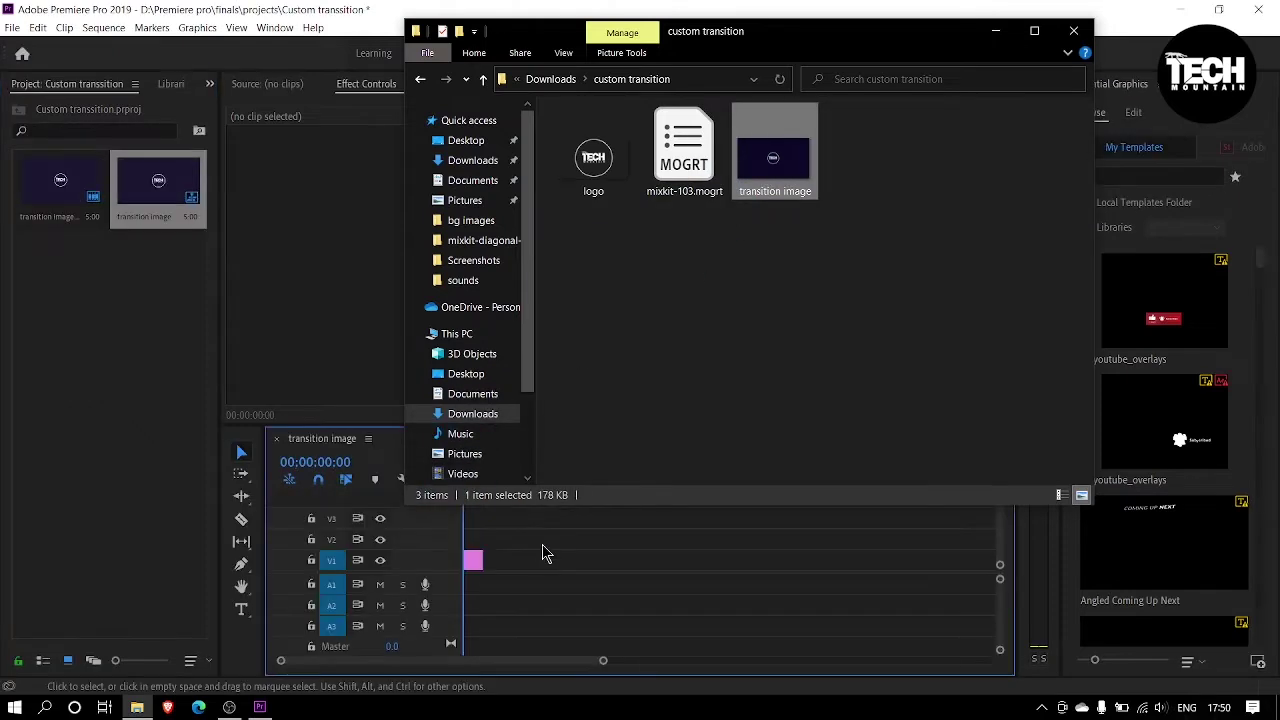
{"action": "left_click", "coordinate": [550, 563]}
{"action": "left_click_drag", "start_coordinate": [486, 560], "coordinate": [663, 560]}
{"action": "left_click_drag", "start_coordinate": [486, 488], "coordinate": [452, 487]}
{"action": "scroll", "coordinate": [1200, 560], "scroll_direction": "down", "scroll_amount": 3}
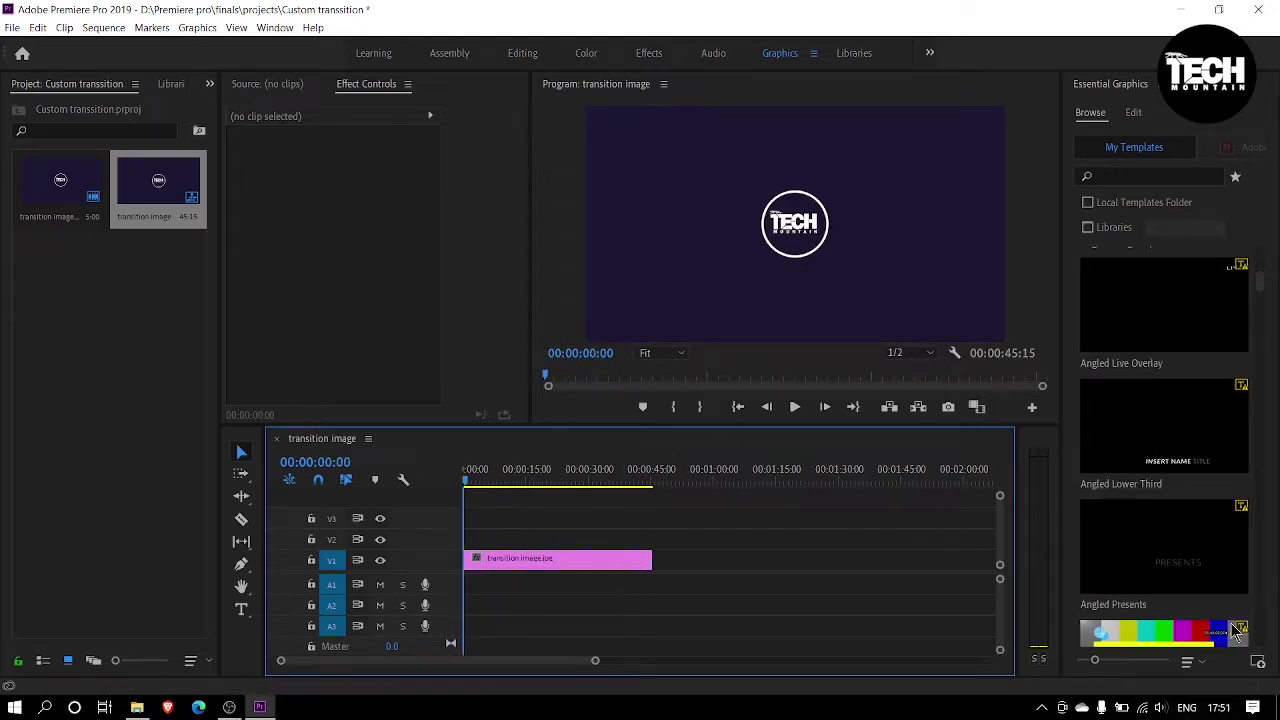
Start installing a Motion Graphics template from Downloads, then cancel the file dialog
{"action": "left_click", "coordinate": [1258, 661]}
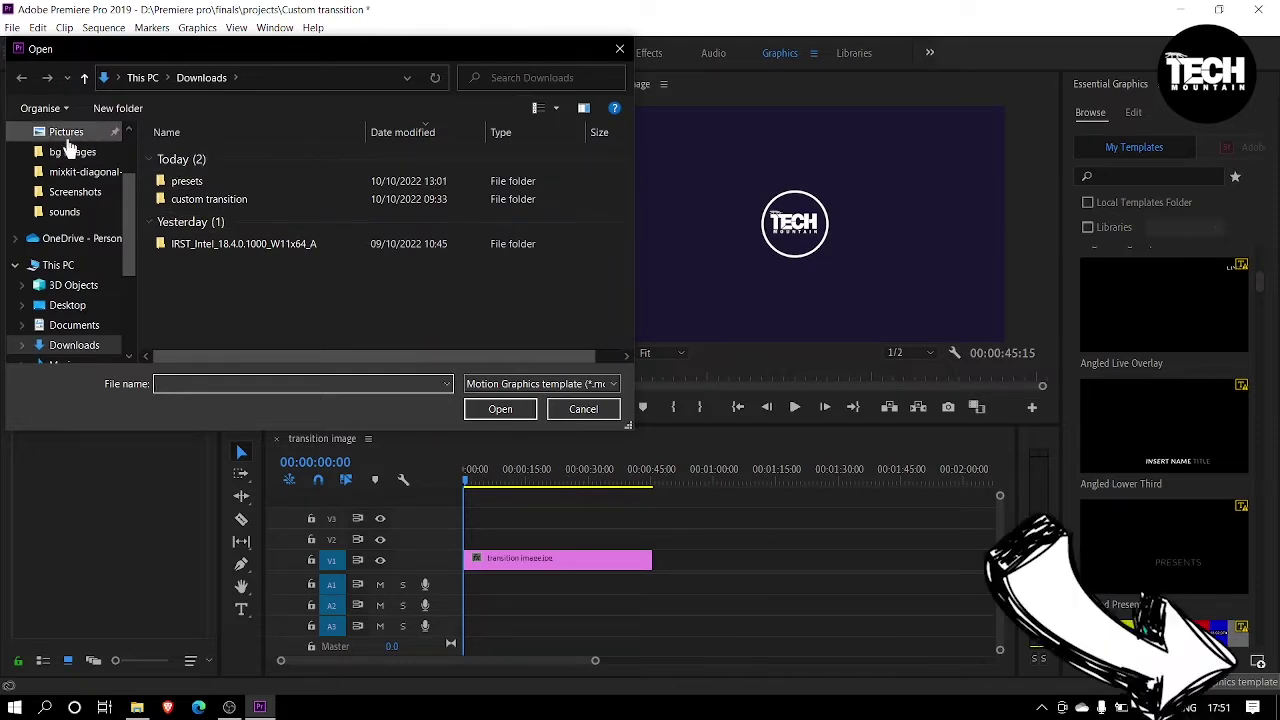
{"action": "scroll", "coordinate": [68, 150], "scroll_direction": "up", "scroll_amount": 1}
{"action": "scroll", "coordinate": [80, 200], "scroll_direction": "down", "scroll_amount": 1}
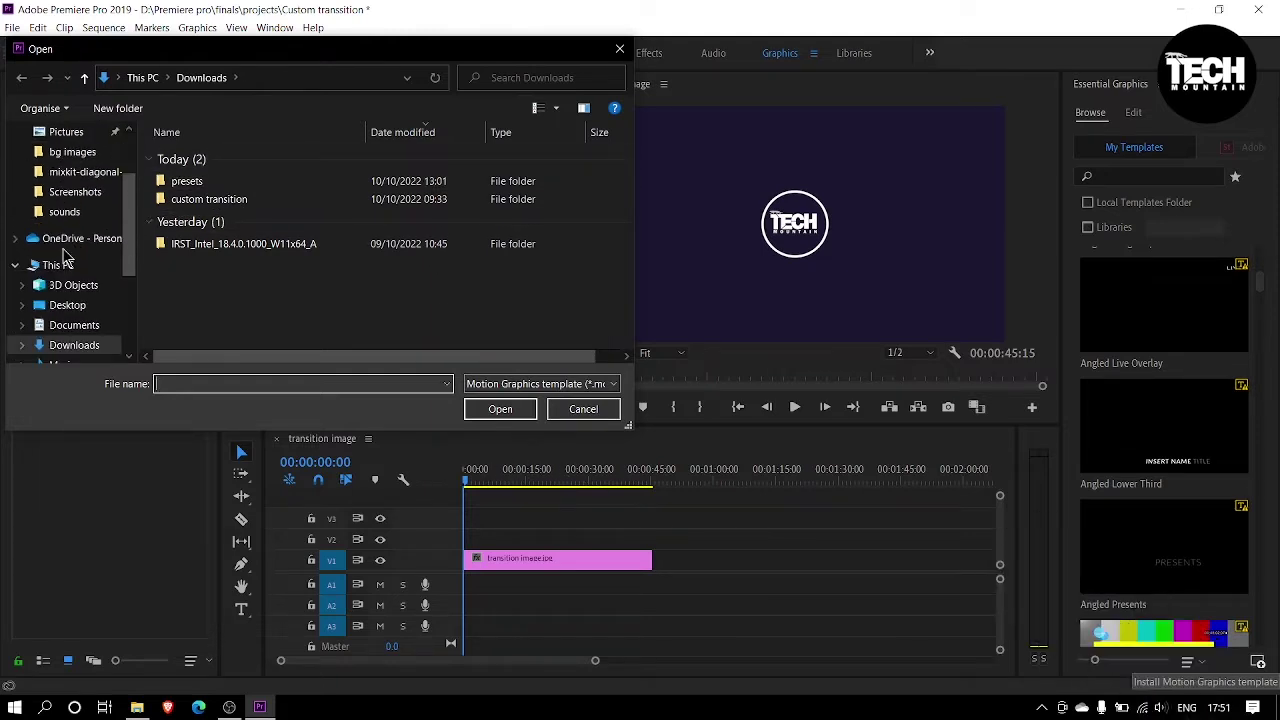
{"action": "double_click", "coordinate": [200, 181]}
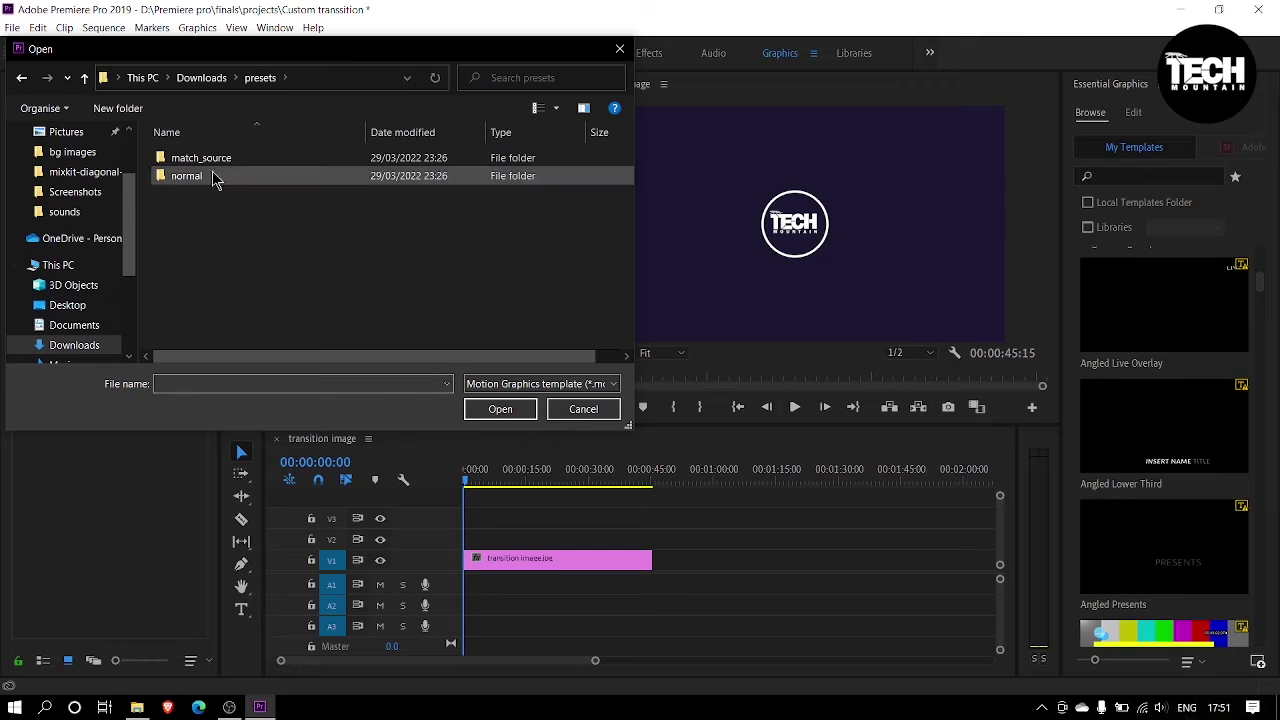
{"action": "key", "text": "BackSpace"}
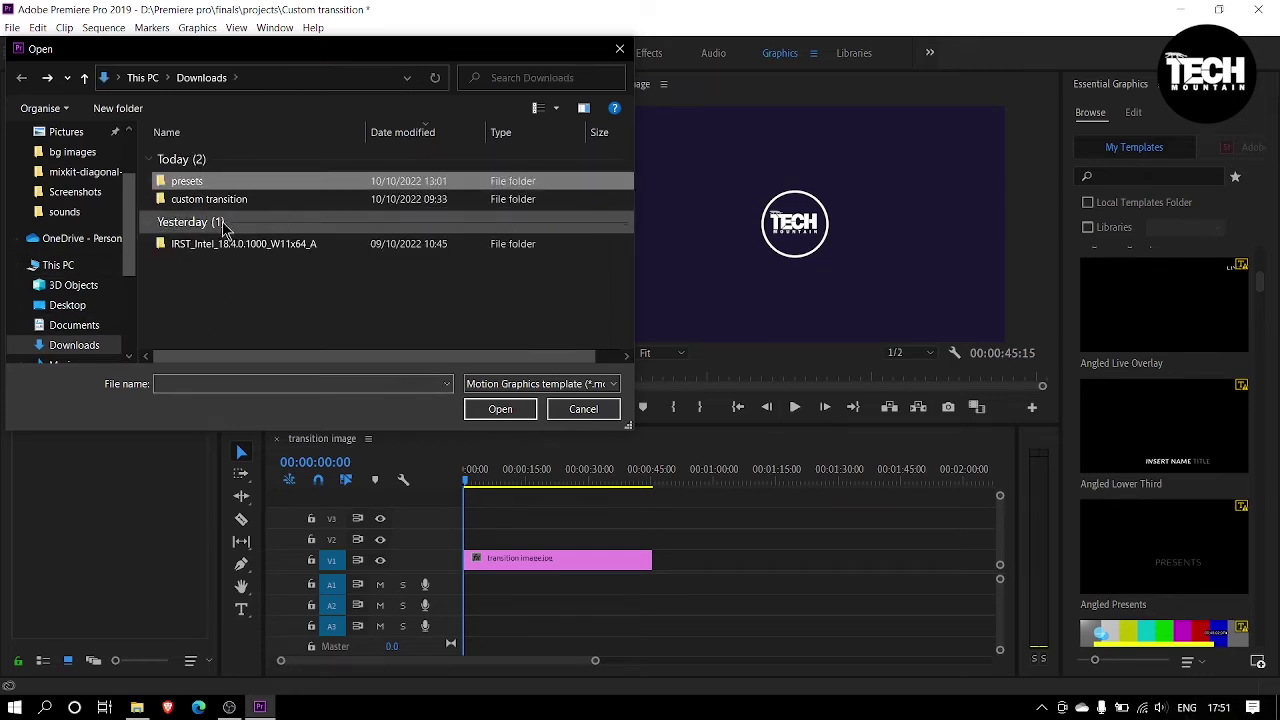
{"action": "left_click", "coordinate": [583, 409]}
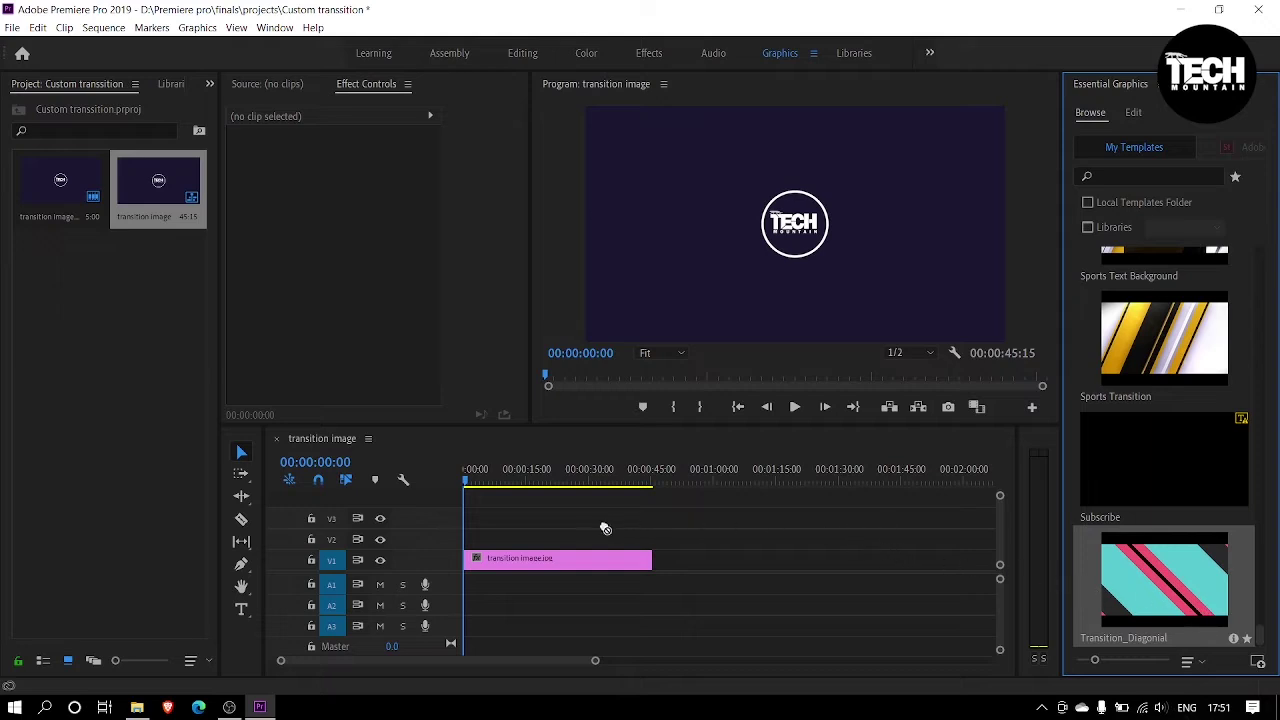
Add Transition_Diagonial at the start of V2 and preview it, returning to the start
{"action": "left_click_drag", "start_coordinate": [508, 545], "coordinate": [484, 545]}
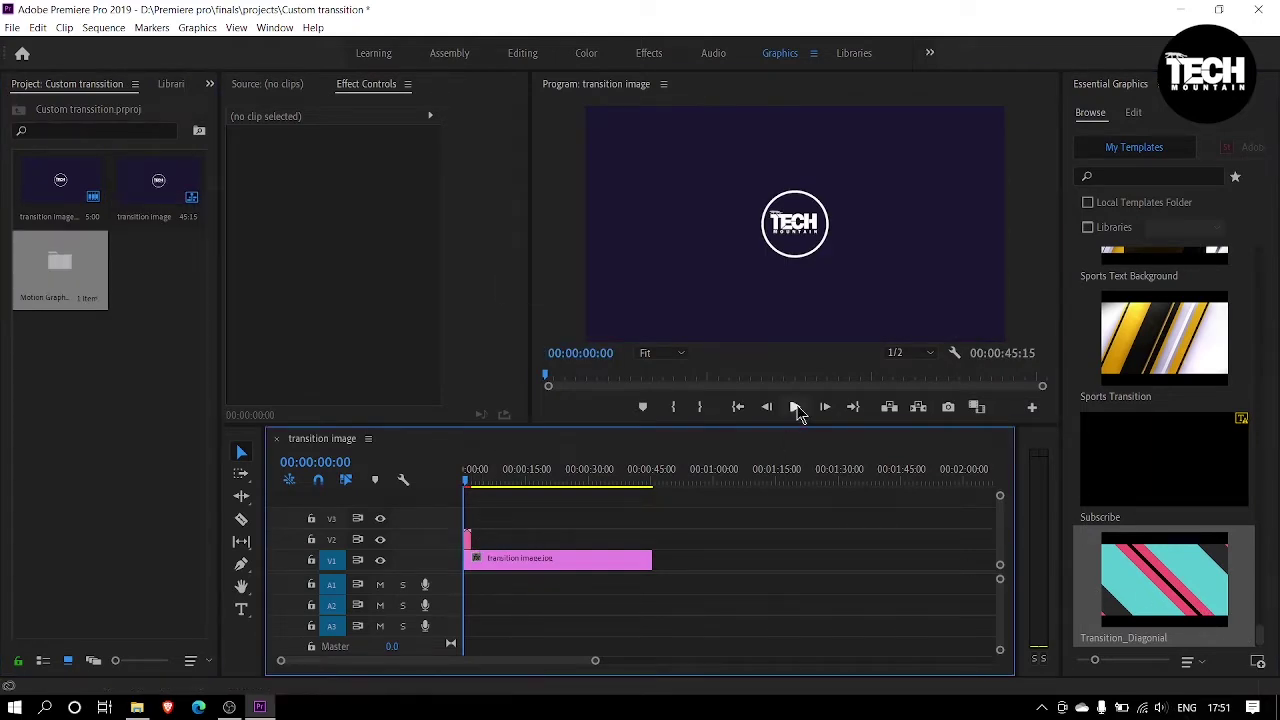
{"action": "left_click", "coordinate": [795, 408]}
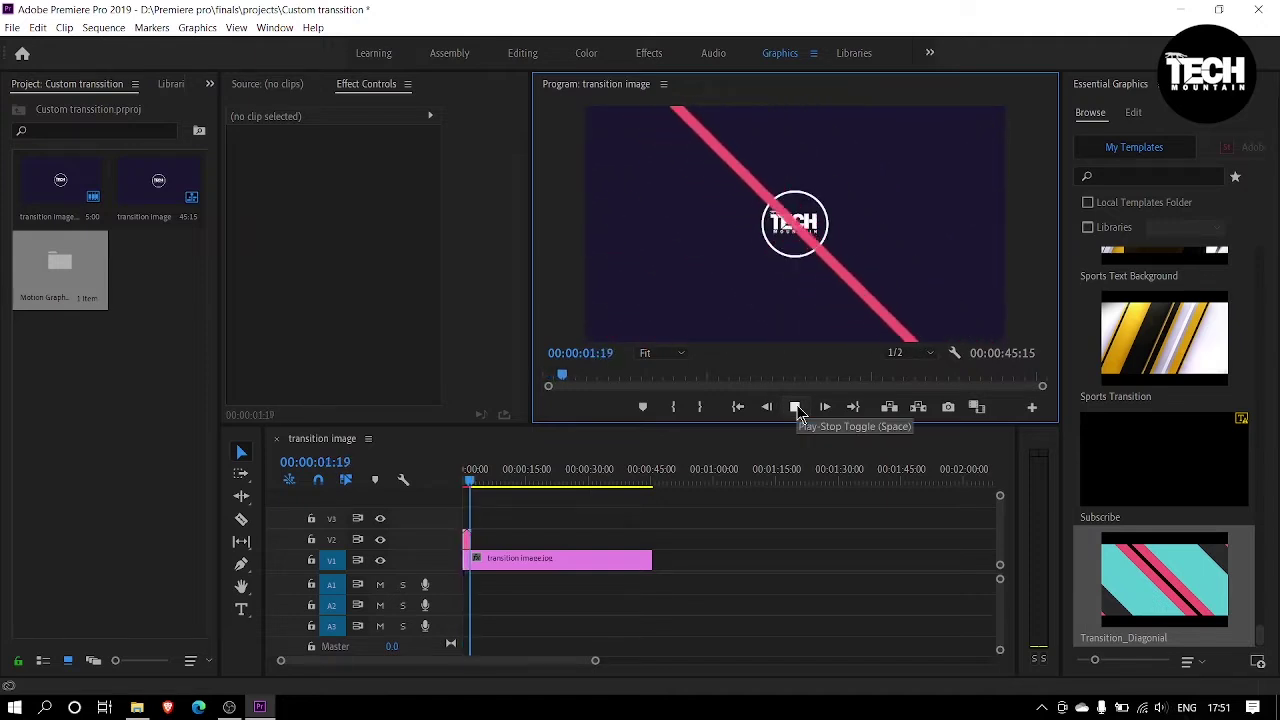
{"action": "left_click", "coordinate": [795, 408]}
{"action": "scroll", "coordinate": [569, 541], "scroll_direction": "up", "scroll_amount": 5}
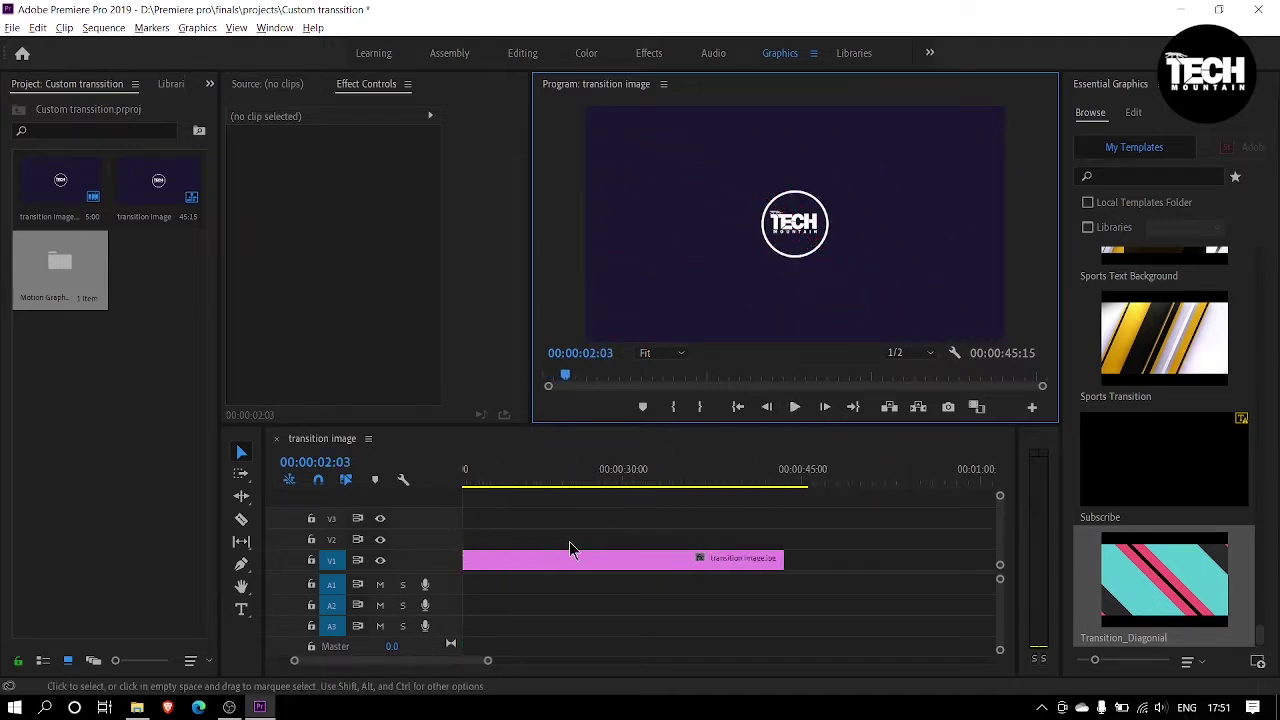
{"action": "scroll", "coordinate": [569, 541], "scroll_direction": "up", "scroll_amount": 3}
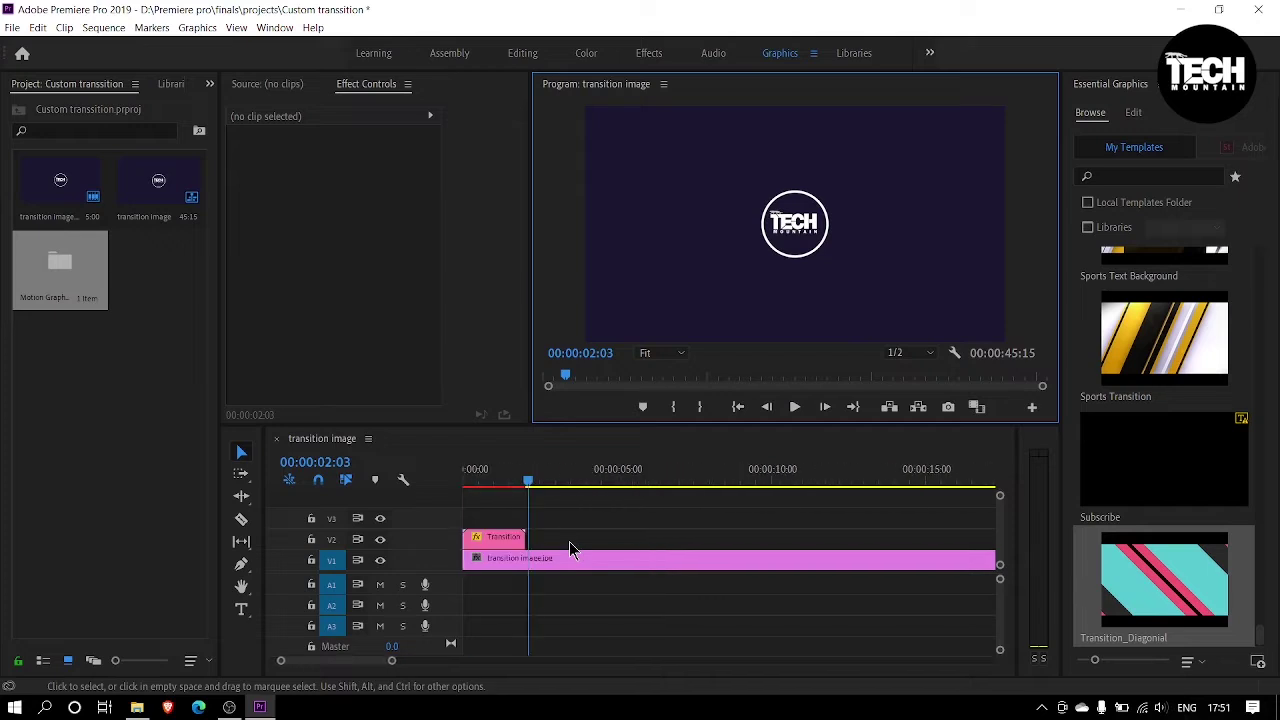
{"action": "scroll", "coordinate": [569, 541], "scroll_direction": "up", "scroll_amount": 6}
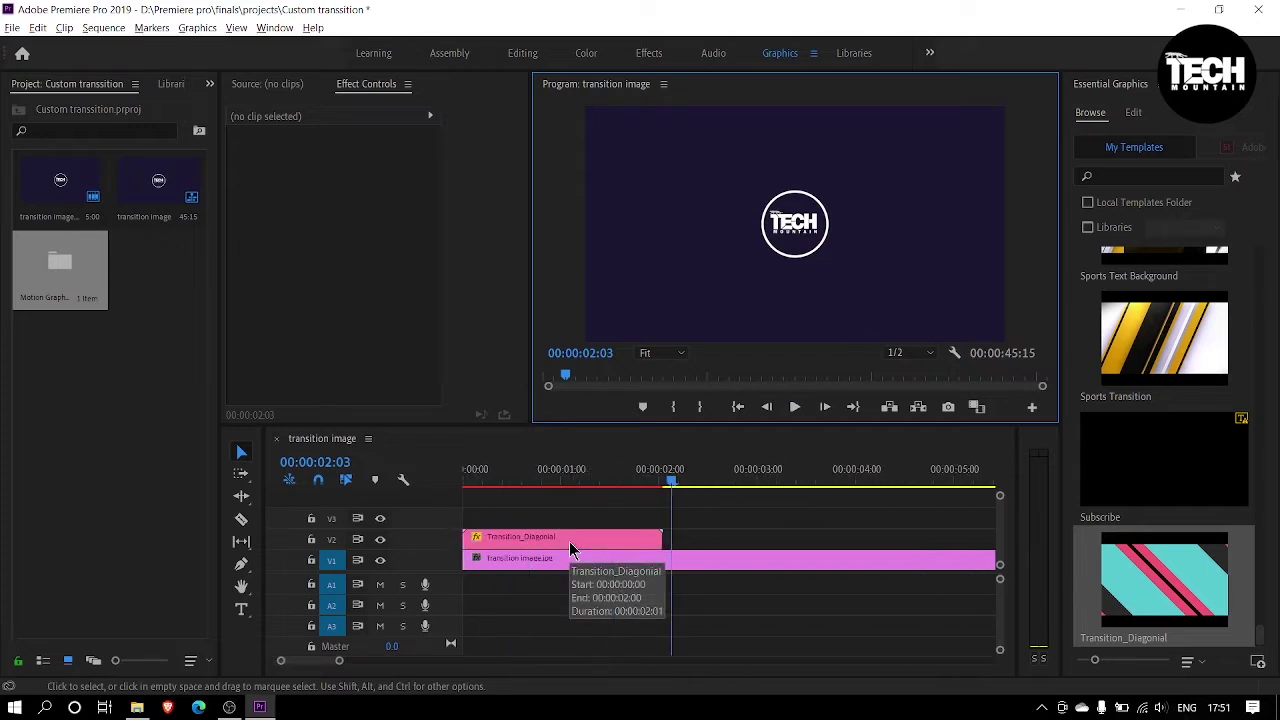
{"action": "scroll", "coordinate": [569, 548], "scroll_direction": "up", "scroll_amount": 4}
{"action": "left_click", "coordinate": [471, 480]}
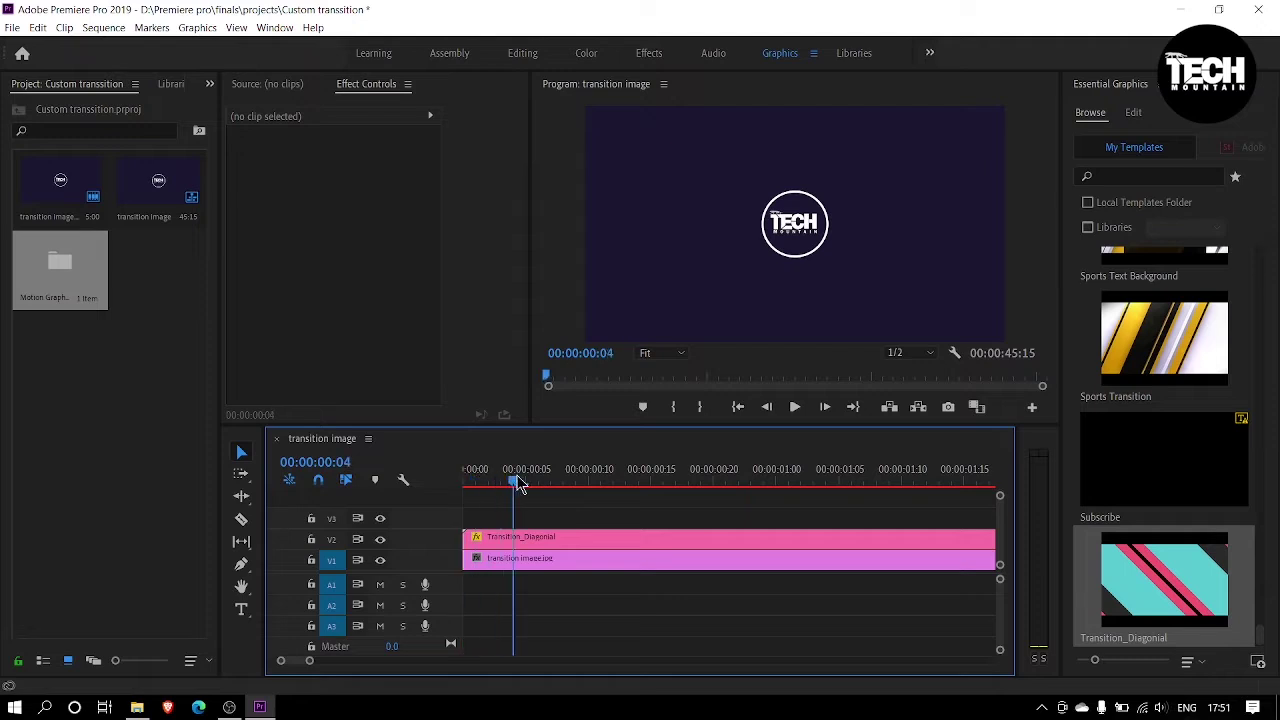
Trim the V1 image clip's start to 00:00:01:05 under the diagonal transition
{"action": "left_click_drag", "start_coordinate": [624, 488], "coordinate": [820, 488]}
{"action": "key", "text": "Right"}
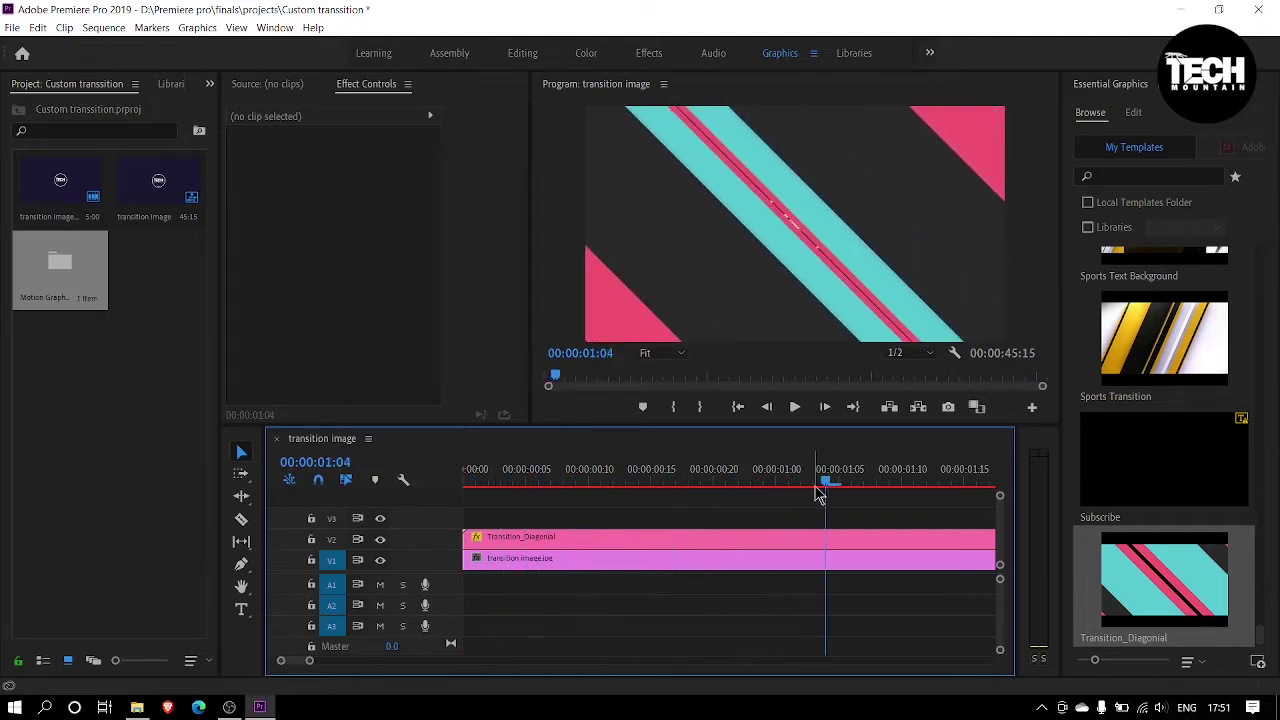
{"action": "key", "text": "Right"}
{"action": "left_click_drag", "start_coordinate": [464, 558], "coordinate": [847, 568]}
Zoom the timeline out, undo and redo the trim, and preview from the start
{"action": "key", "text": "minus"}
{"action": "key", "text": "minus"}
{"action": "key", "text": "minus"}
{"action": "key", "text": "minus"}
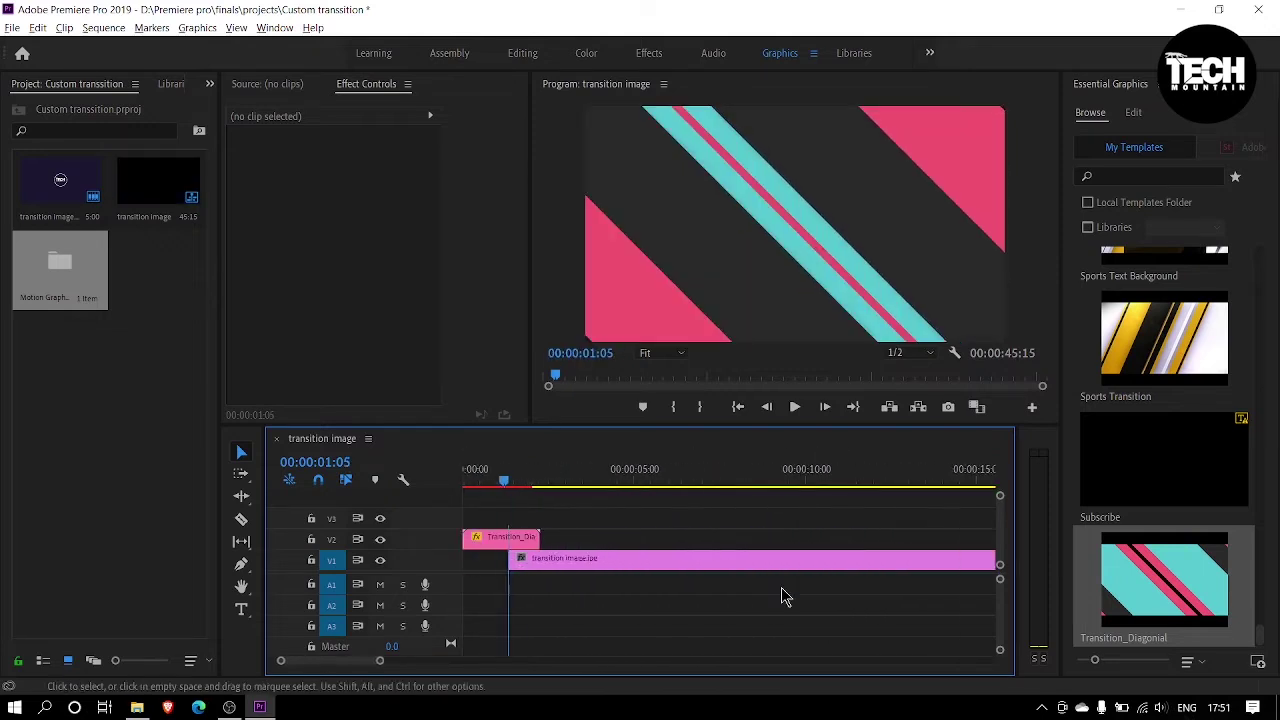
{"action": "key", "text": "ctrl+z"}
{"action": "key", "text": "ctrl+z"}
{"action": "key", "text": "ctrl+shift+z"}
{"action": "key", "text": "ctrl+shift+z"}
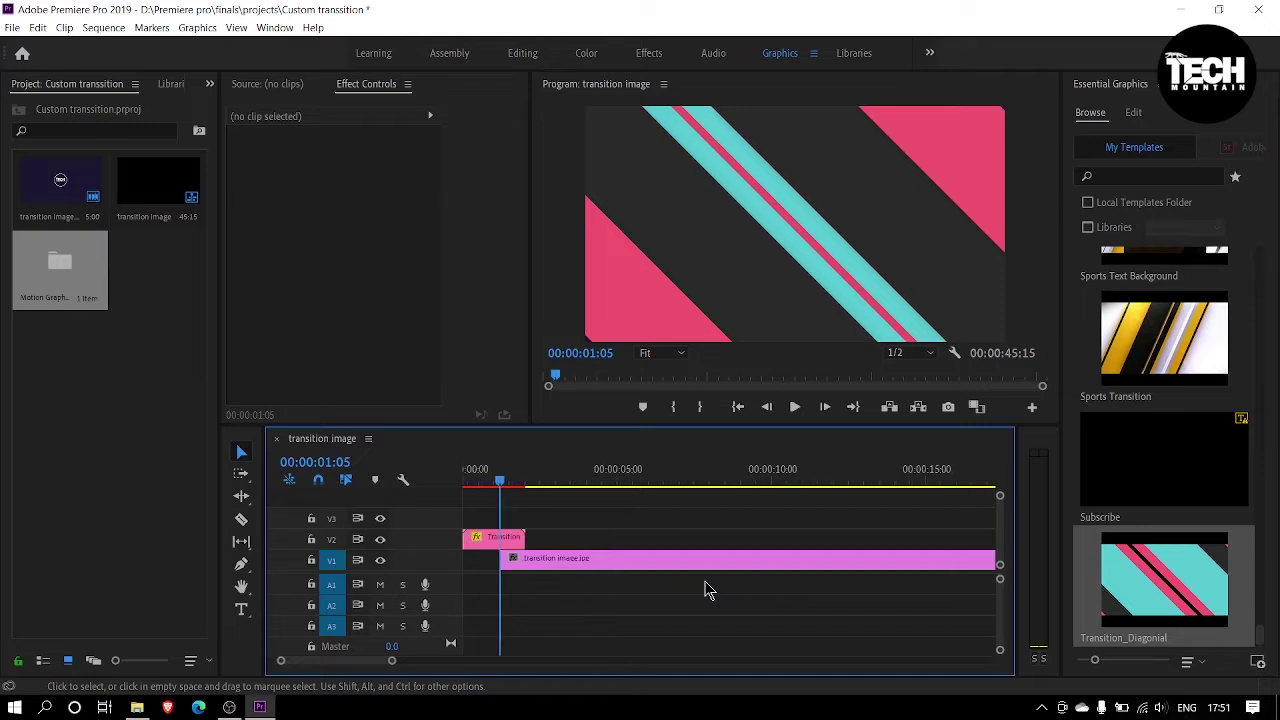
{"action": "left_click_drag", "start_coordinate": [497, 480], "coordinate": [445, 495]}
{"action": "key", "text": "space"}
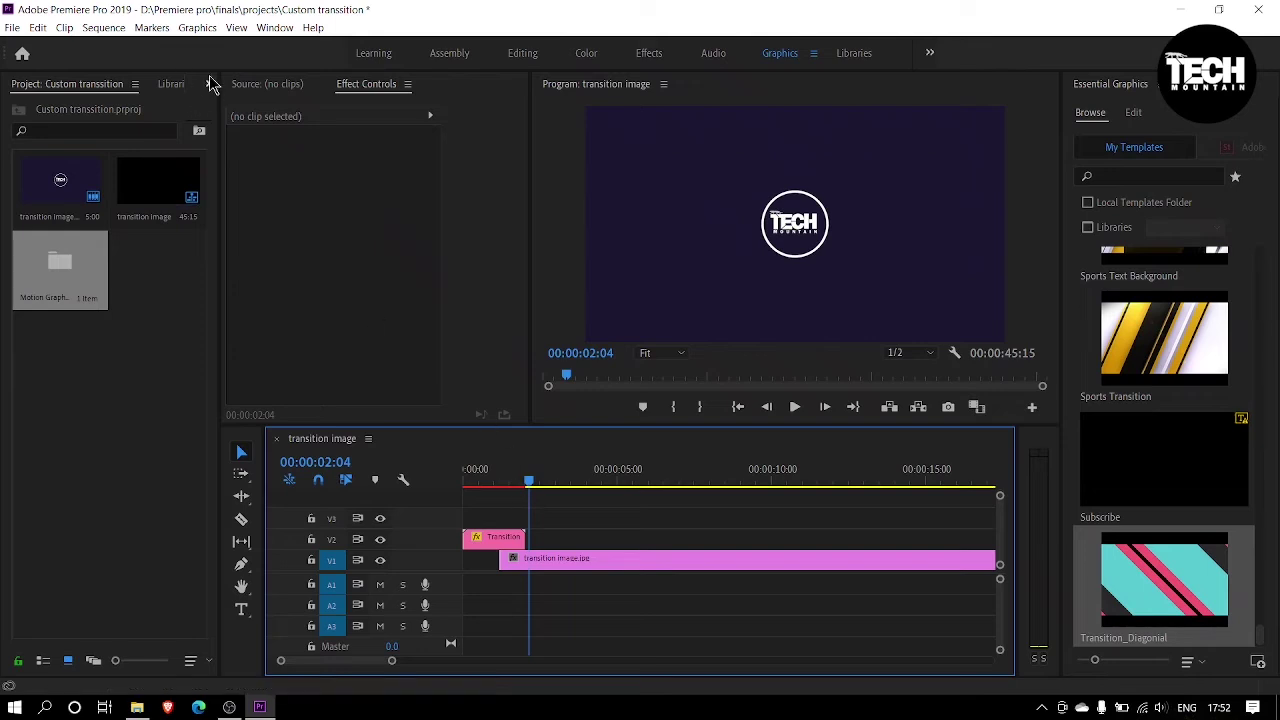
{"action": "left_click", "coordinate": [210, 84]}
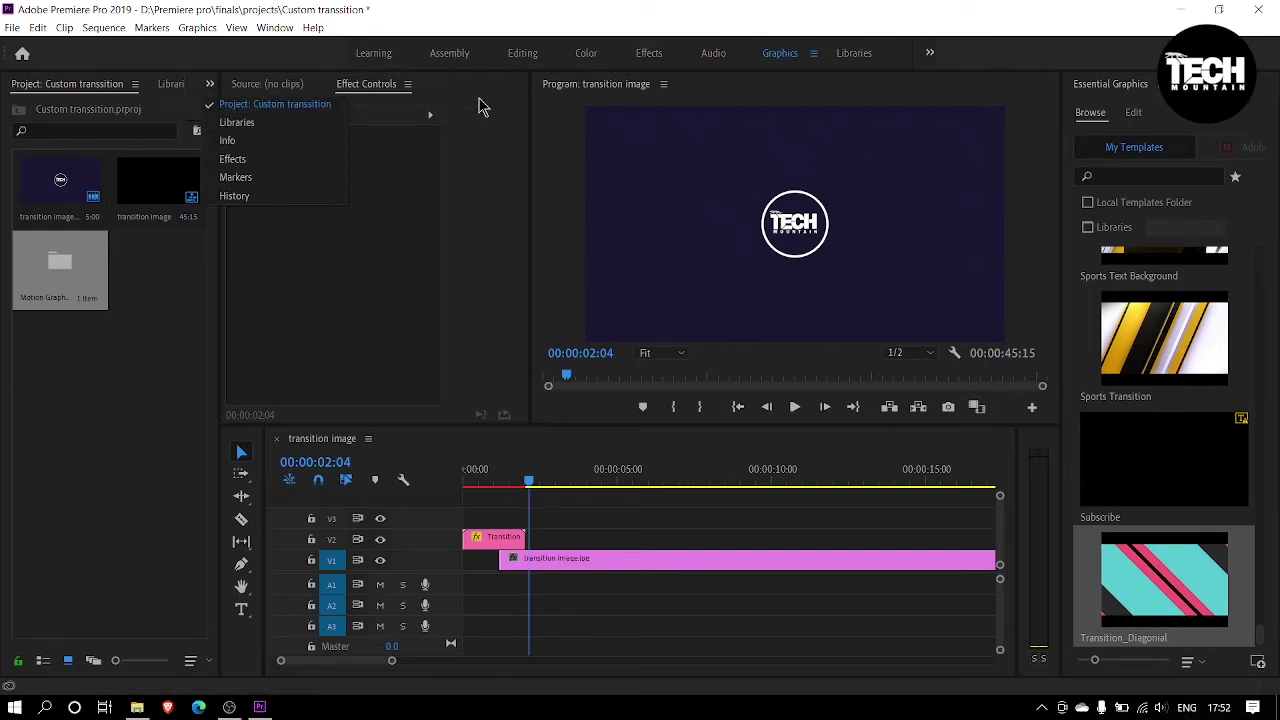
Keyframe the V1 image's Scale from 100 to 147 five frames later
{"action": "left_click", "coordinate": [366, 84]}
{"action": "left_click", "coordinate": [607, 560]}
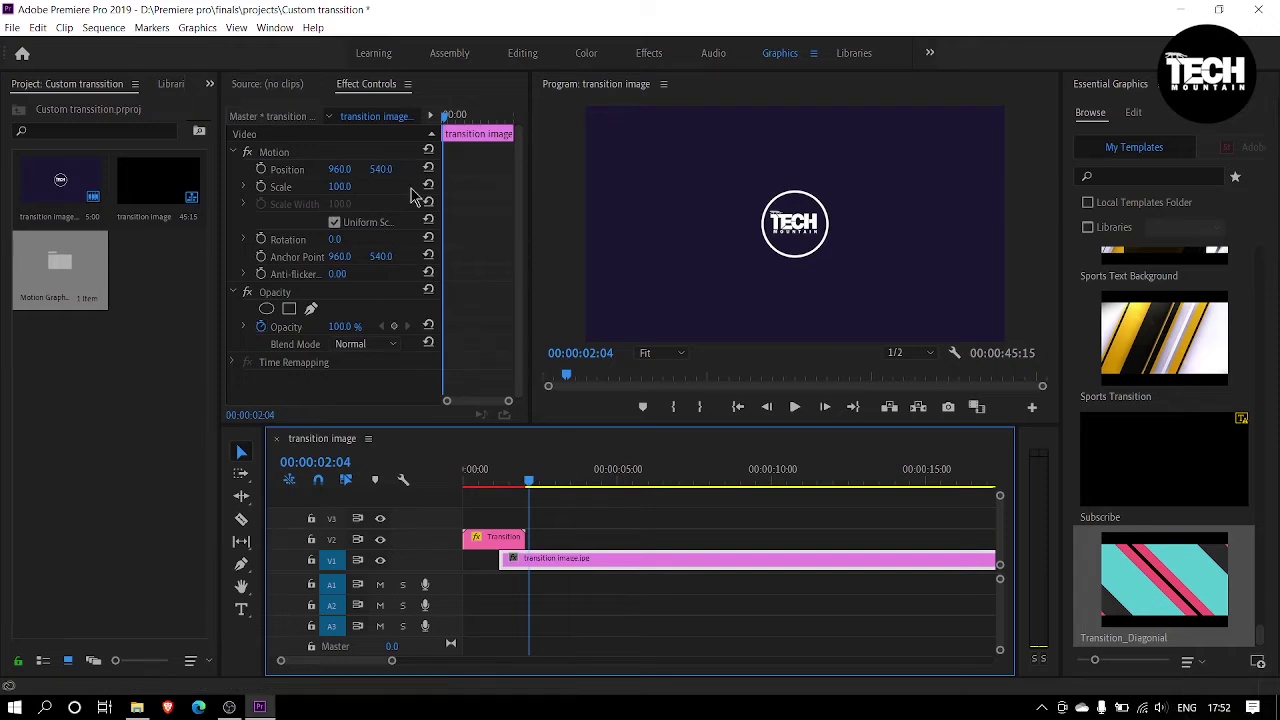
{"action": "left_click", "coordinate": [260, 187]}
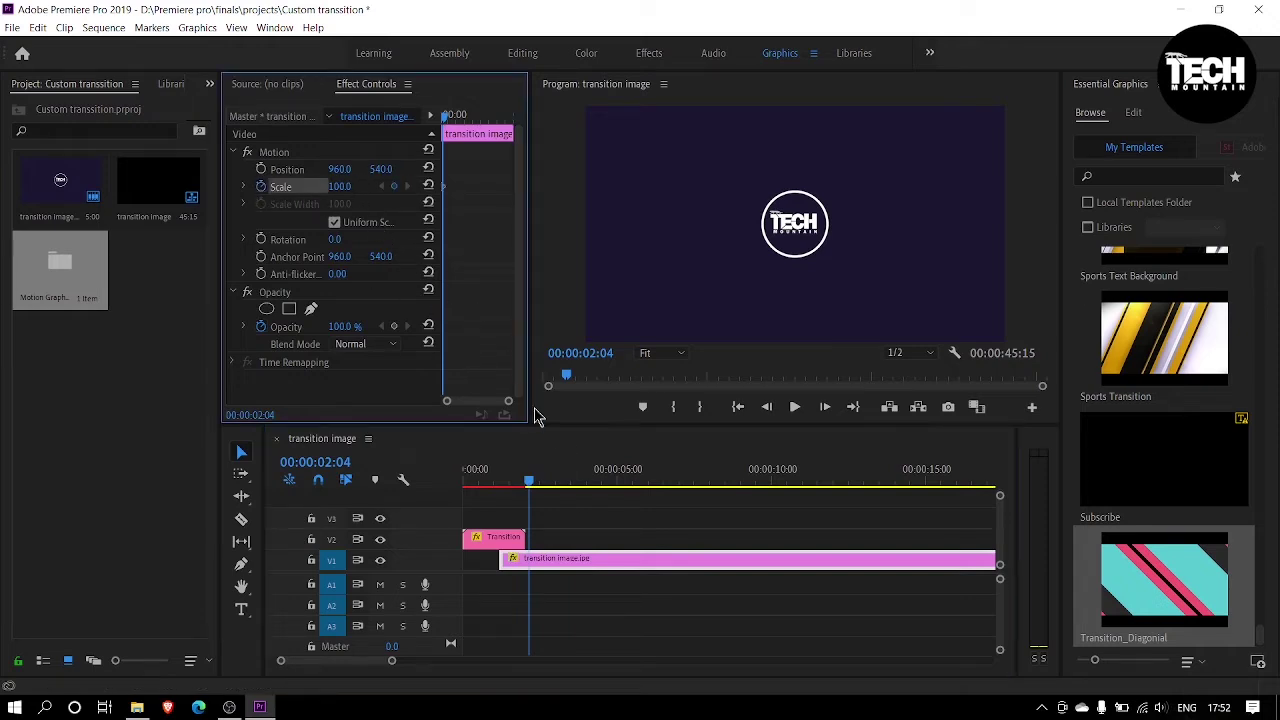
{"action": "key", "text": "shift+Right"}
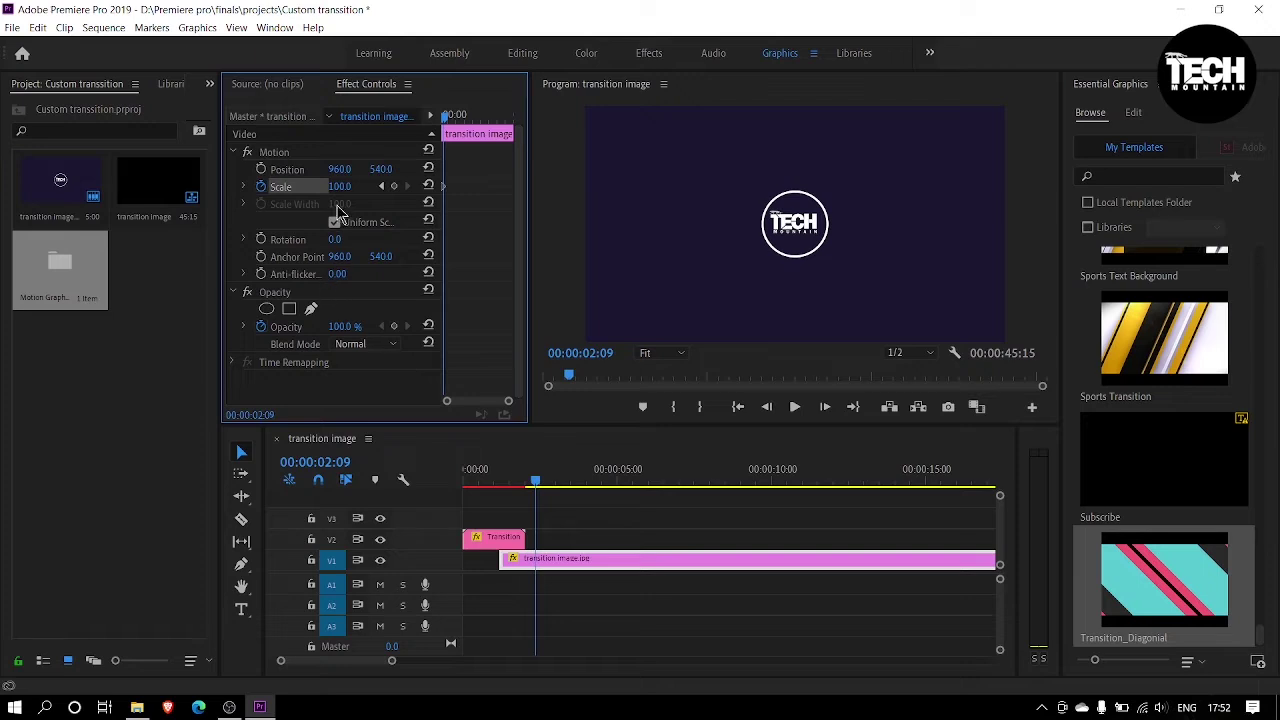
{"action": "left_click_drag", "start_coordinate": [338, 187], "coordinate": [385, 187]}
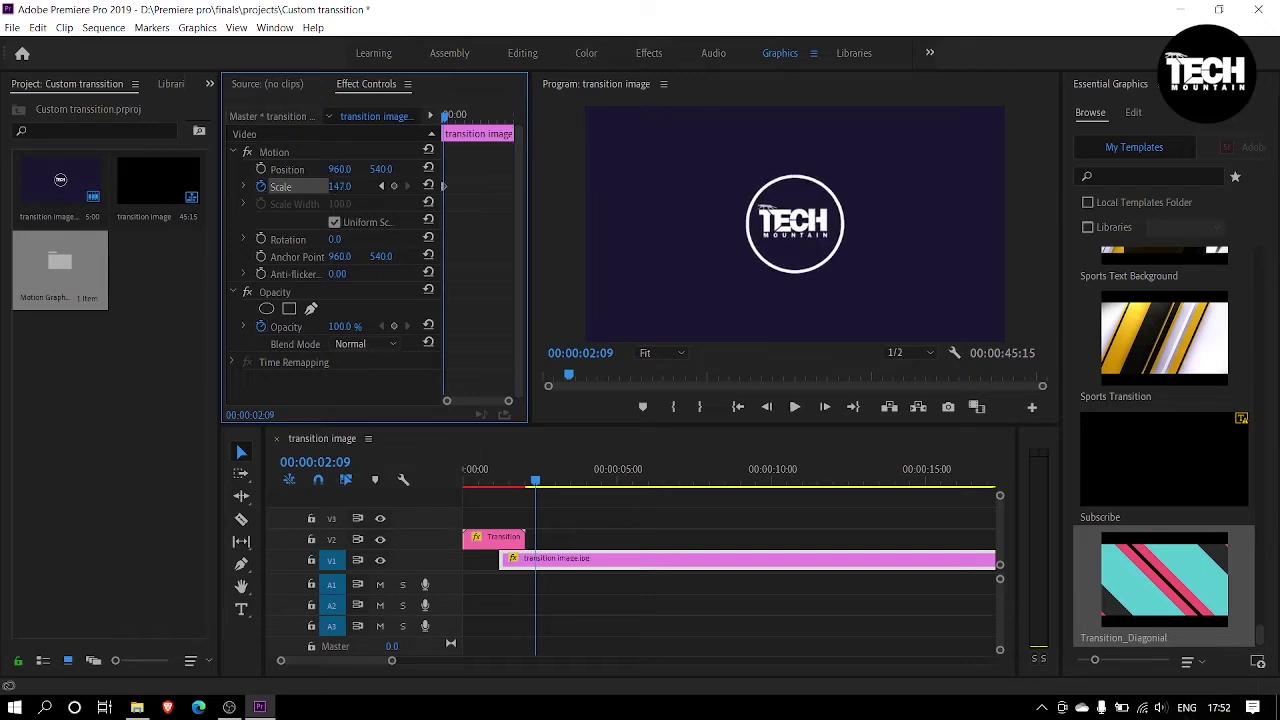
Preview the logo zoom and move the 147 Scale keyframe earlier
{"action": "left_click", "coordinate": [458, 474]}
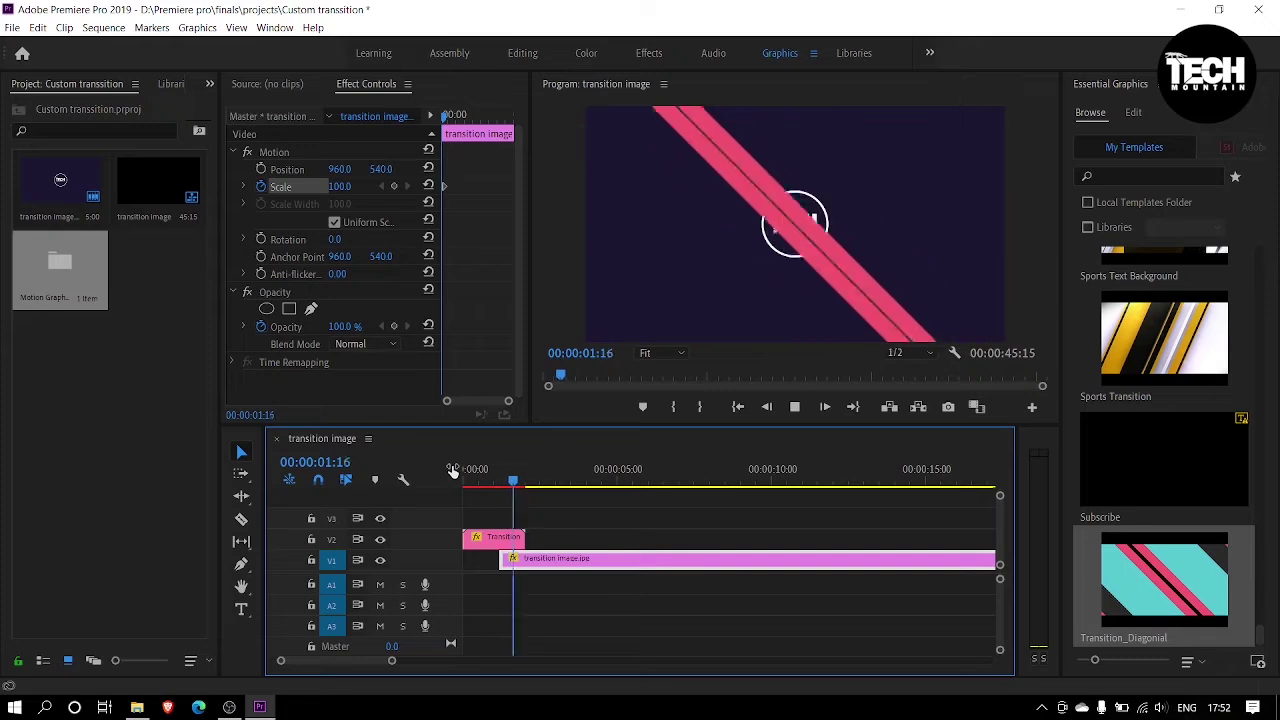
{"action": "key", "text": "space"}
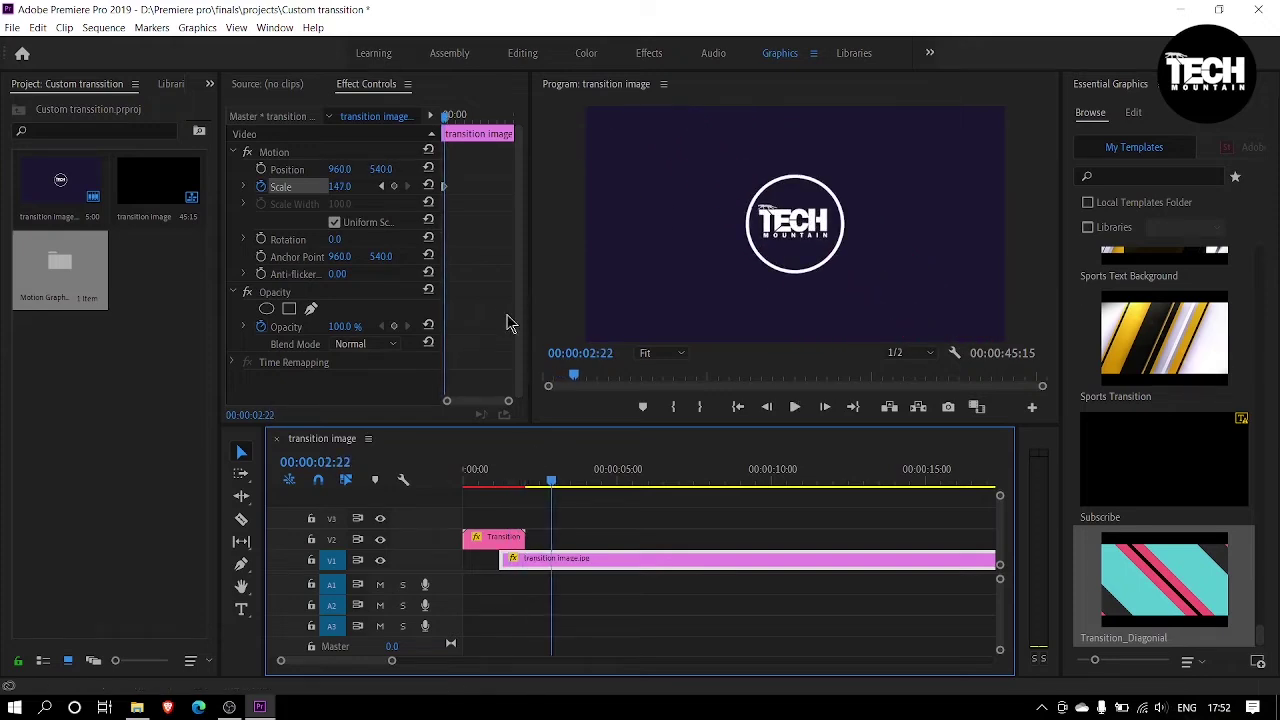
{"action": "left_click", "coordinate": [500, 320]}
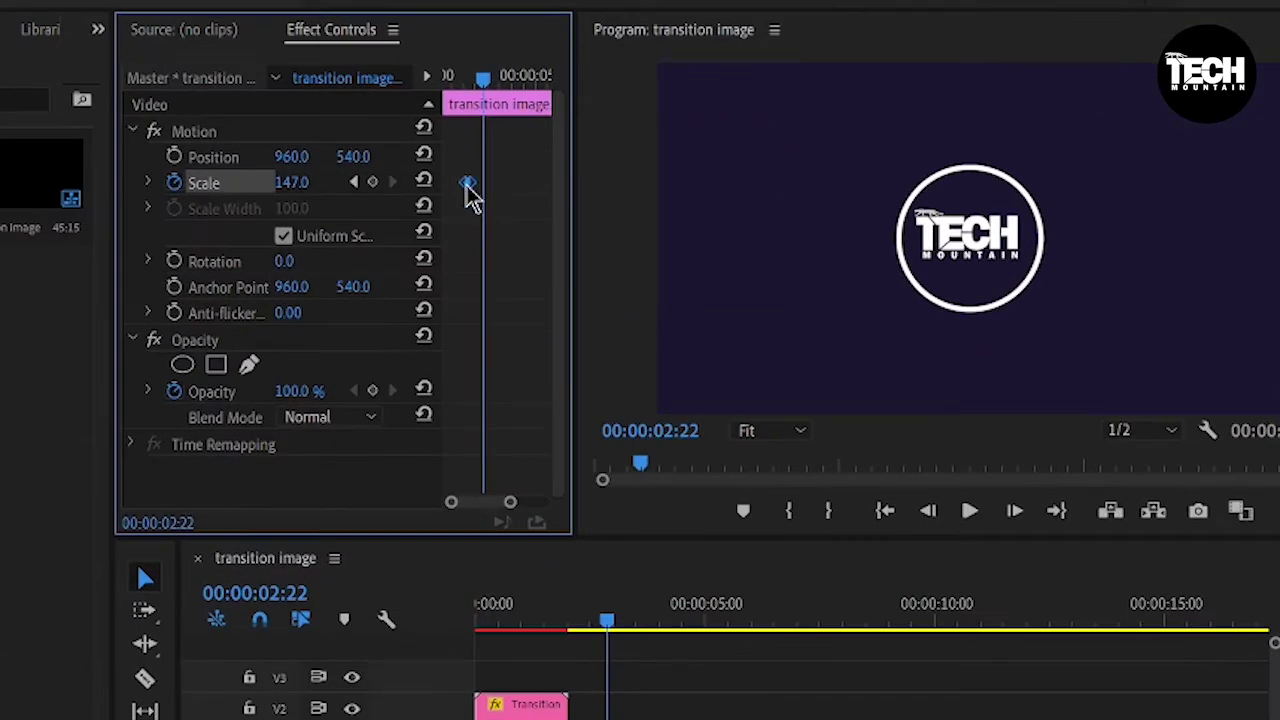
{"action": "left_click_drag", "start_coordinate": [466, 185], "coordinate": [452, 184]}
{"action": "left_click", "coordinate": [553, 628]}
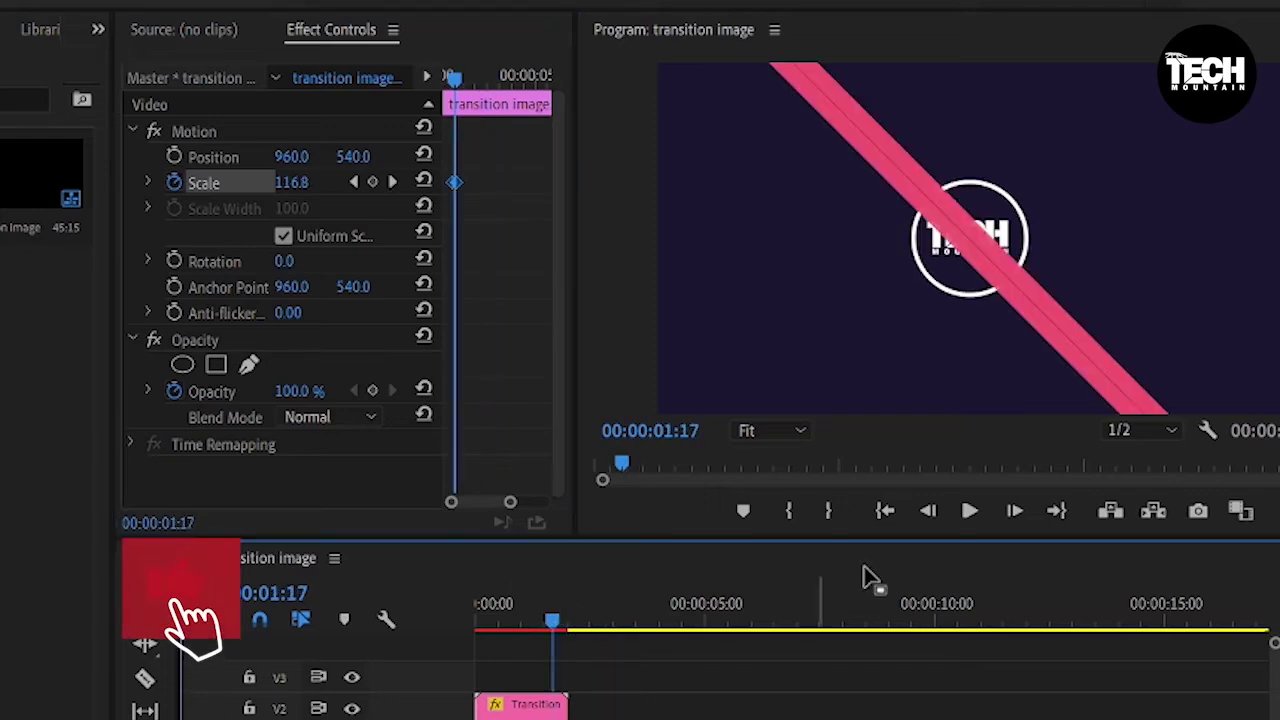
Preview the zoom, then select the V2 transition clip and park at 01:09
{"action": "left_click", "coordinate": [969, 510]}
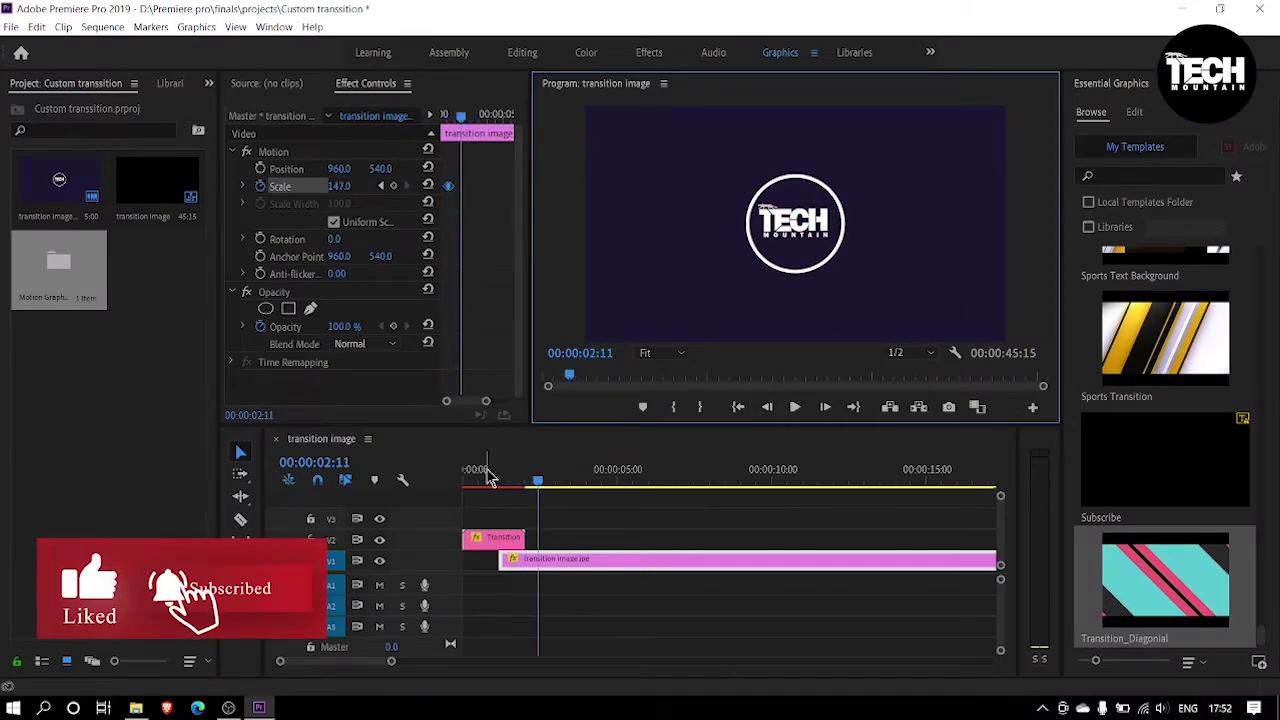
{"action": "left_click", "coordinate": [508, 477]}
{"action": "left_click", "coordinate": [795, 407]}
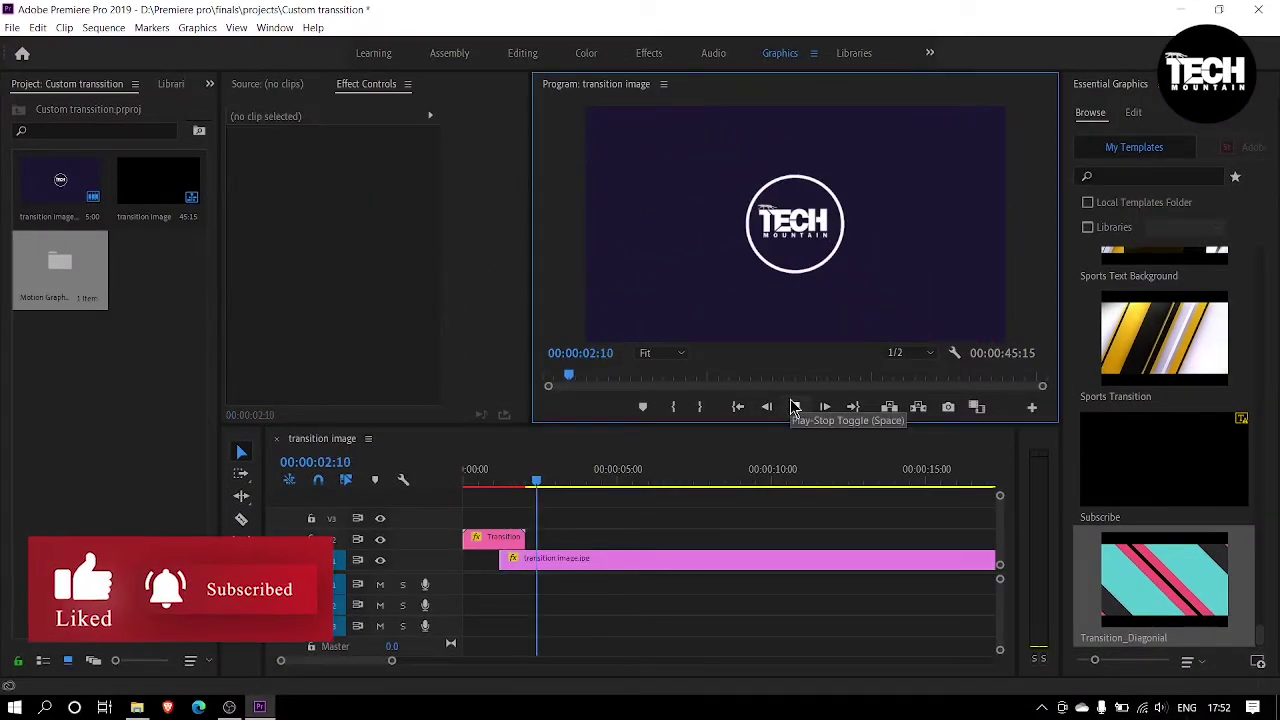
{"action": "left_click", "coordinate": [795, 407]}
{"action": "left_click", "coordinate": [543, 481]}
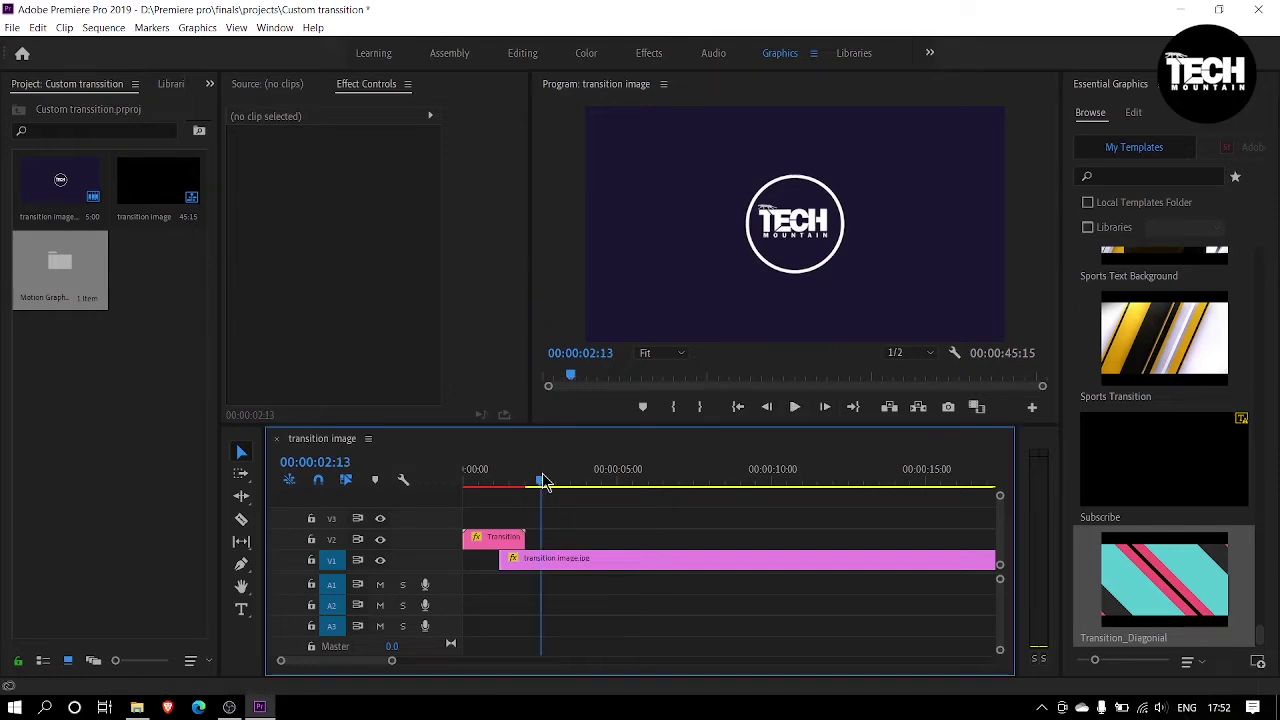
{"action": "left_click", "coordinate": [515, 537]}
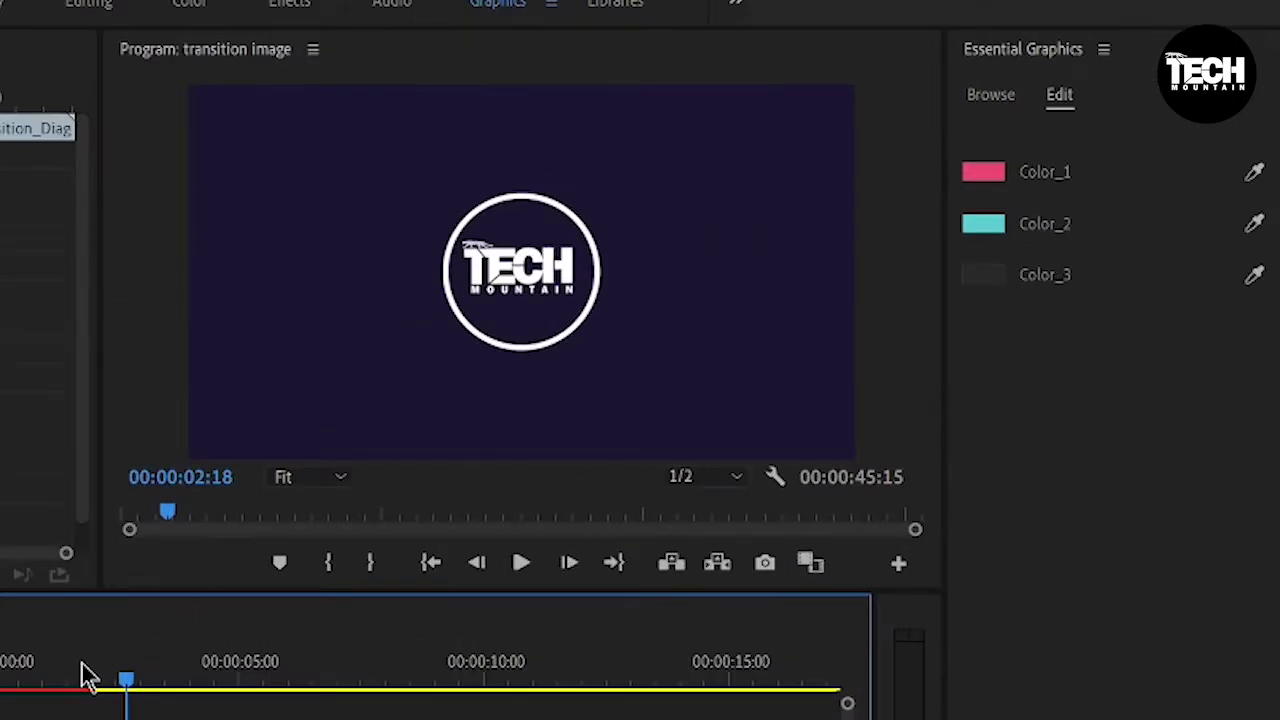
{"action": "left_click", "coordinate": [63, 680]}
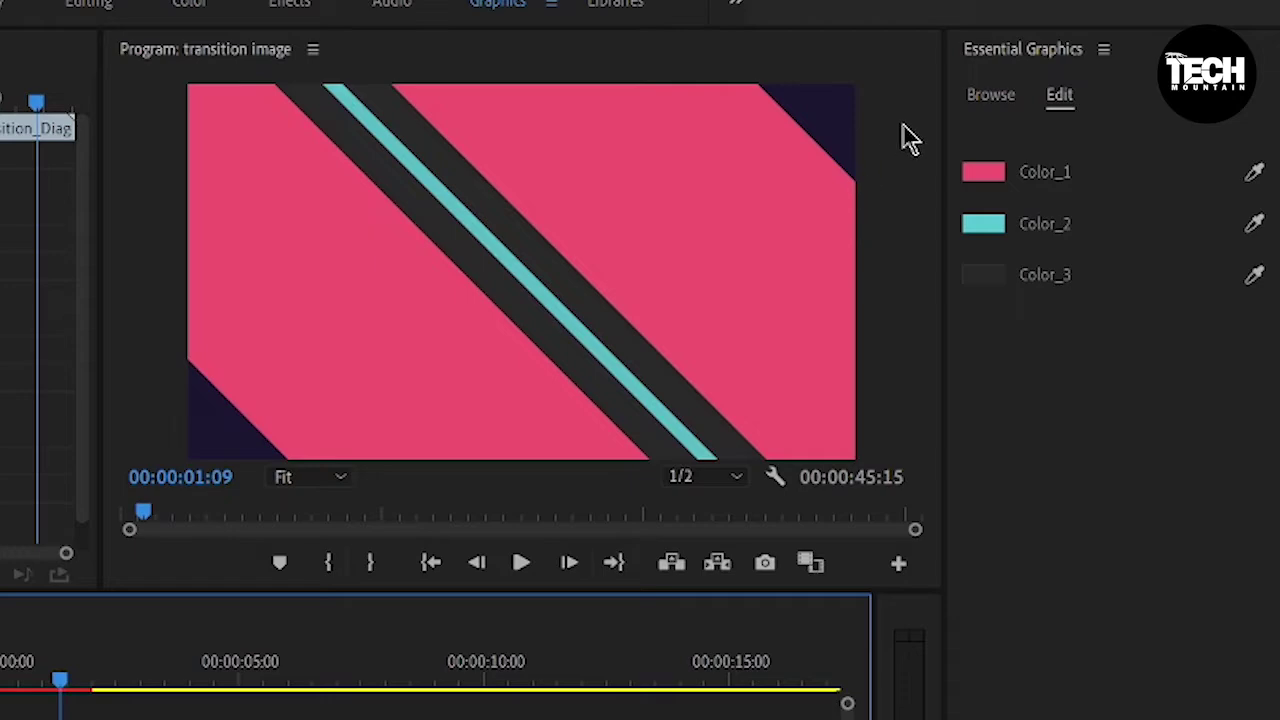
Set the transition's Color_1 to bright red FF002A
{"action": "left_click", "coordinate": [993, 175]}
{"action": "left_click", "coordinate": [705, 510]}
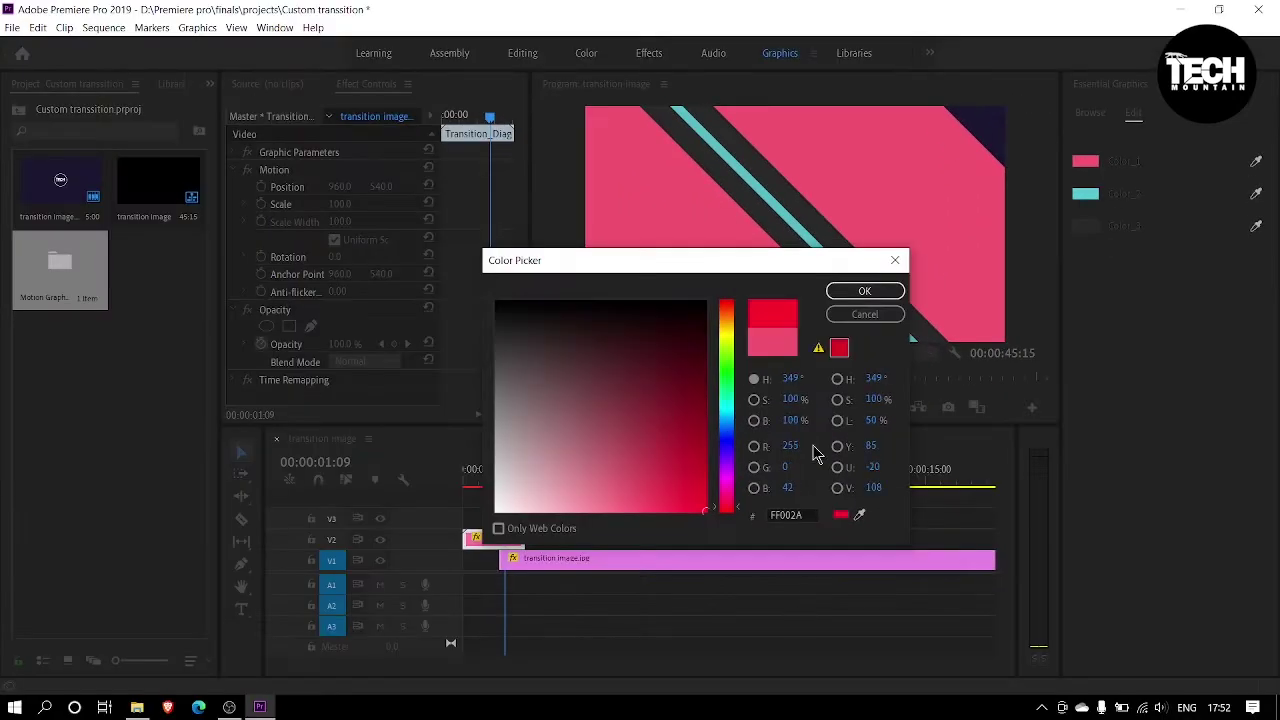
{"action": "left_click", "coordinate": [864, 291]}
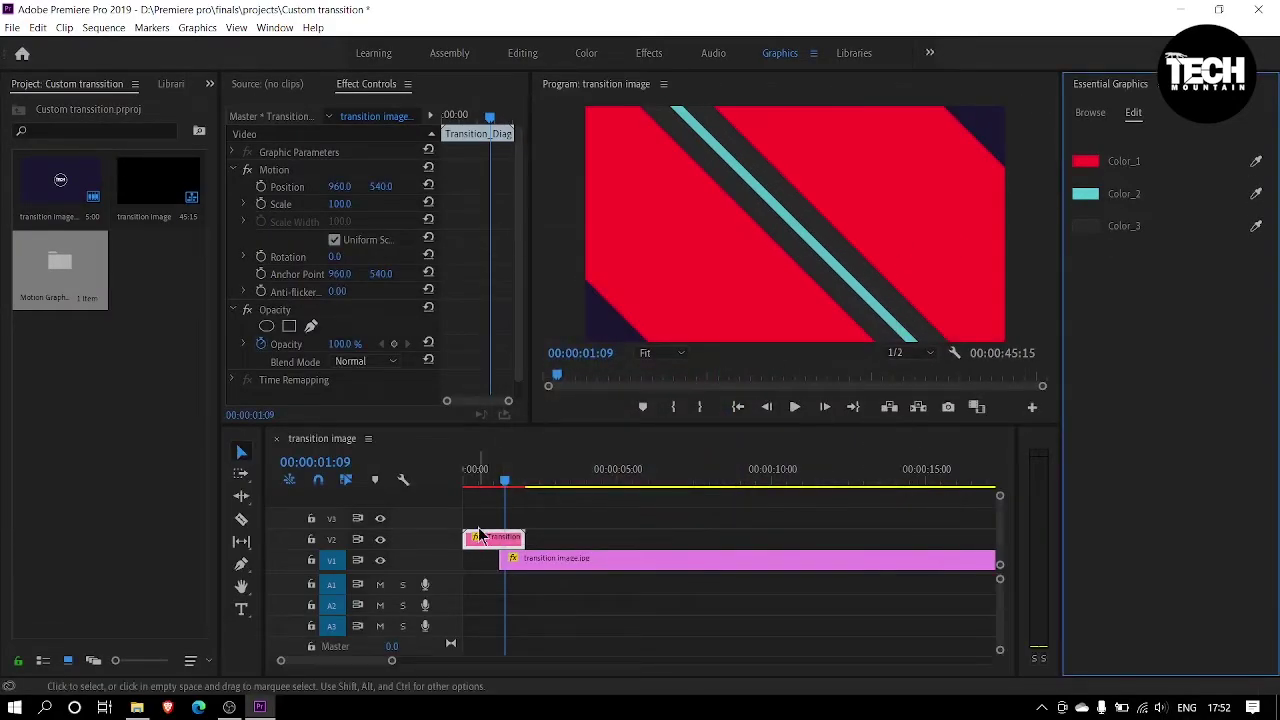
{"action": "left_click", "coordinate": [481, 487]}
{"action": "left_click_drag", "start_coordinate": [481, 487], "coordinate": [503, 490]}
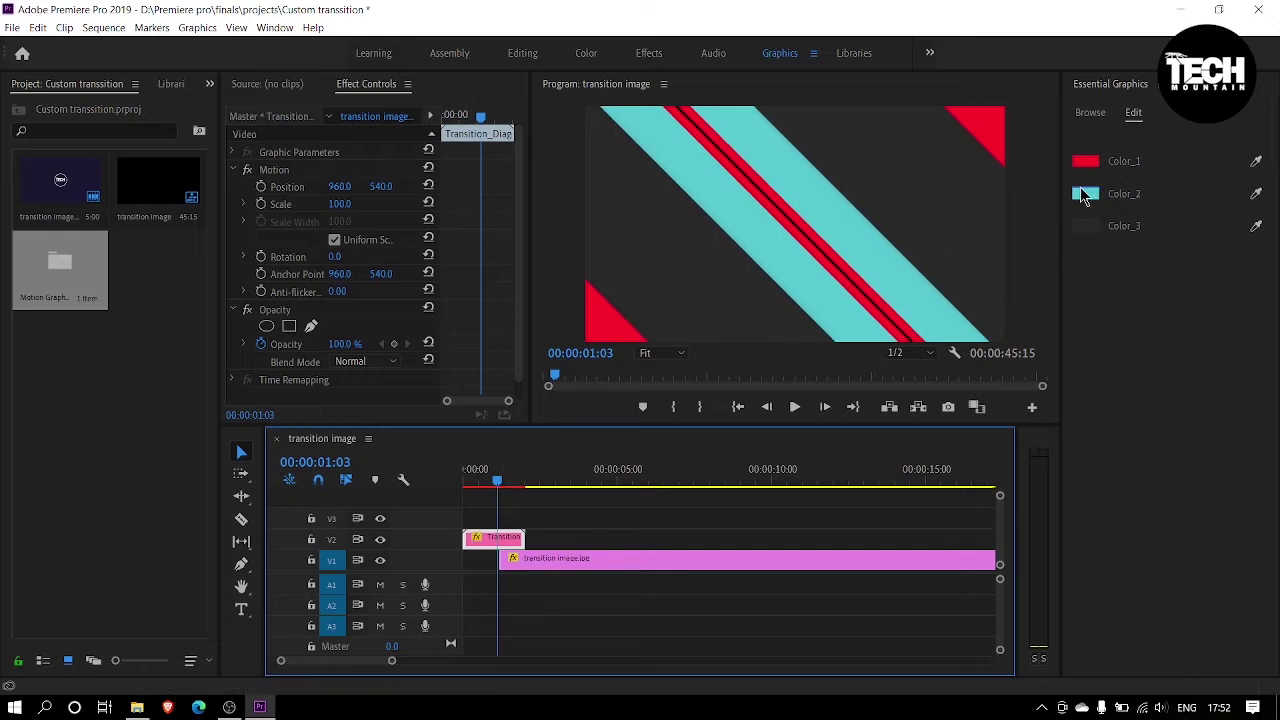
Set Color_2 to black 000000 and play the recoloured transition from the start
{"action": "left_click", "coordinate": [1083, 195]}
{"action": "type", "text": "000000"}
{"action": "left_click", "coordinate": [857, 290]}
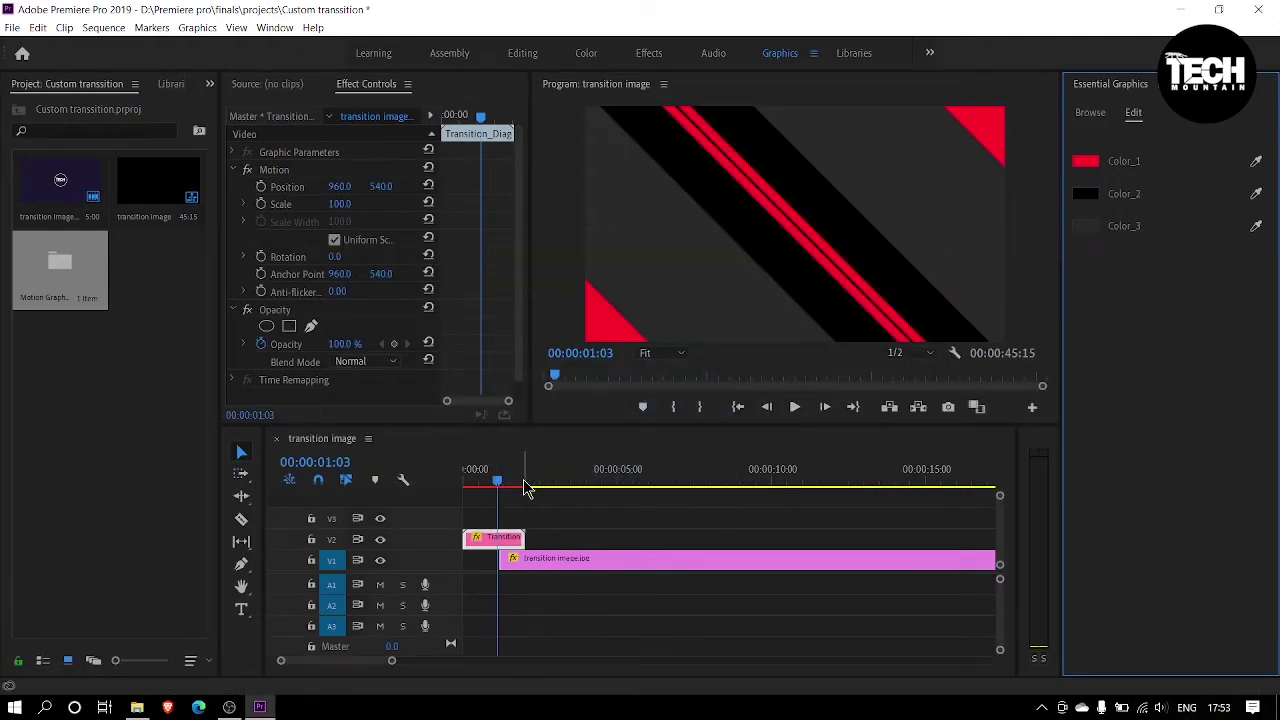
{"action": "key", "text": "Home"}
{"action": "left_click", "coordinate": [794, 407]}
{"action": "left_click", "coordinate": [794, 407]}
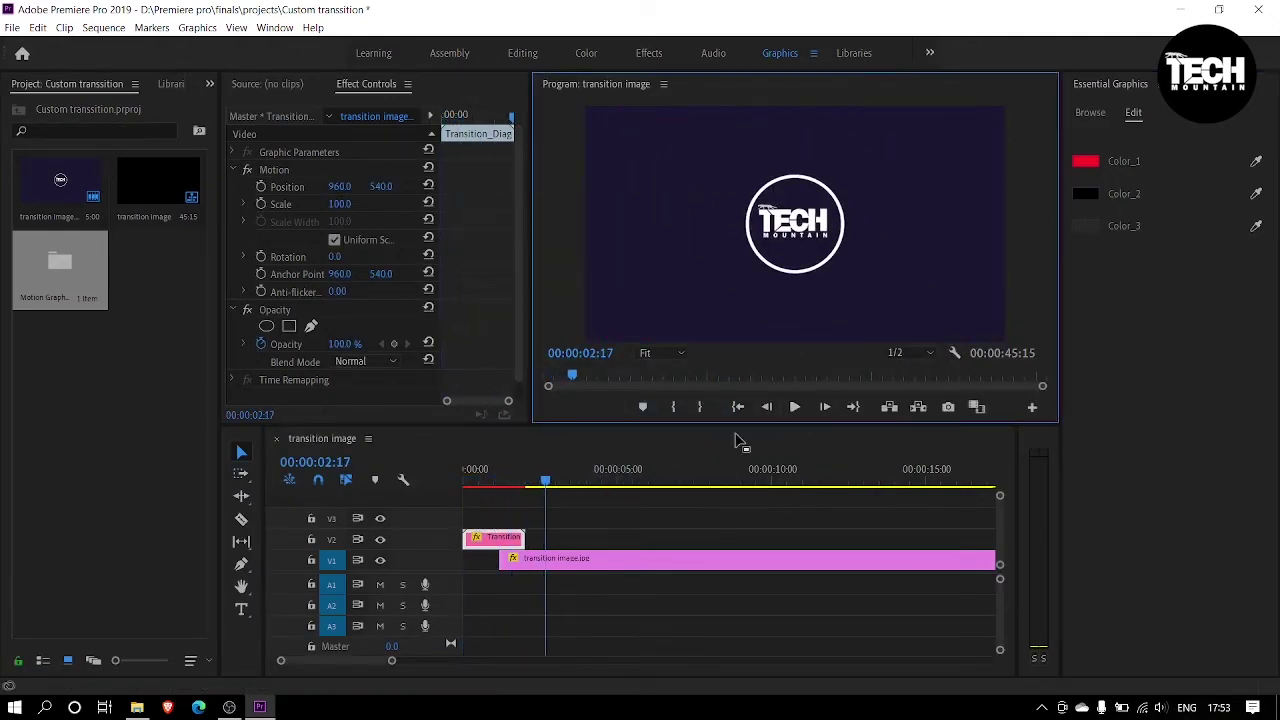
{"action": "left_click_drag", "start_coordinate": [536, 488], "coordinate": [531, 495]}
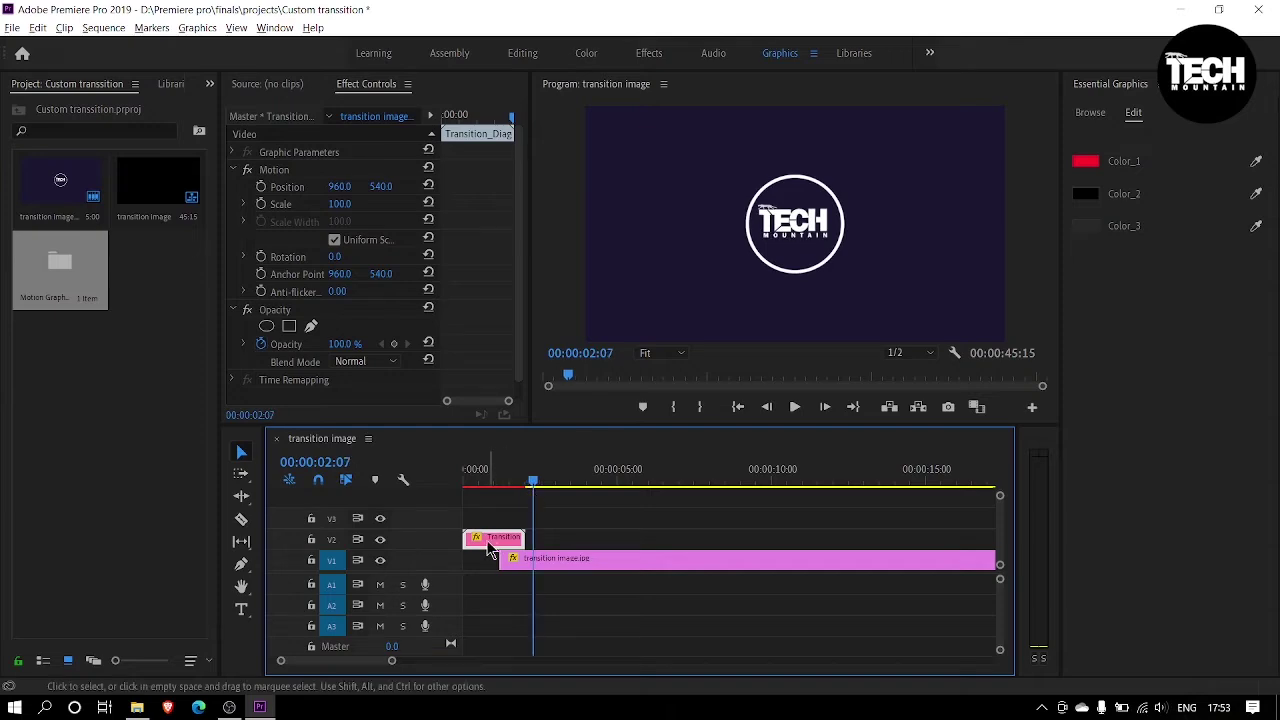
Place a second Transition_Diagonal copy on V2 butted against the first
{"action": "left_click_drag", "start_coordinate": [491, 541], "coordinate": [548, 545]}
{"action": "left_click_drag", "start_coordinate": [517, 480], "coordinate": [497, 480]}
{"action": "left_click_drag", "start_coordinate": [384, 392], "coordinate": [333, 418]}
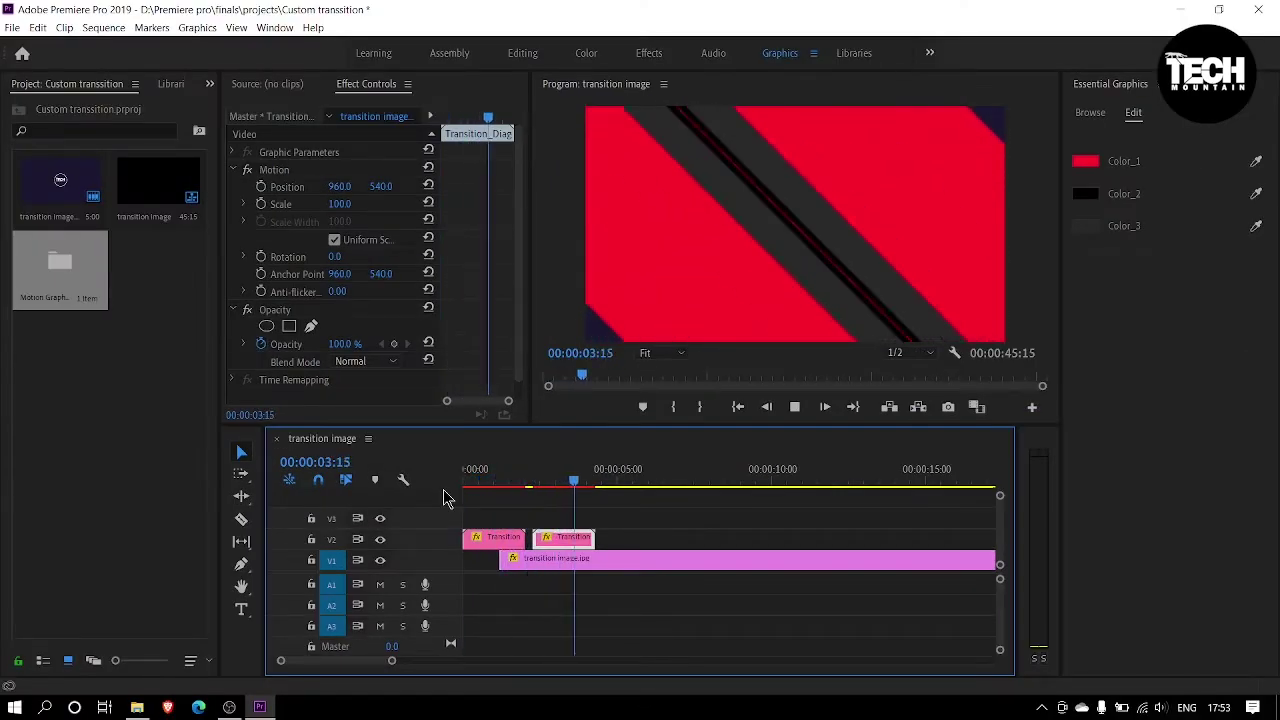
{"action": "left_click_drag", "start_coordinate": [600, 487], "coordinate": [574, 487]}
Shorten the image clip to end around 4 seconds and play from the beginning
{"action": "key", "text": "minus"}
{"action": "key", "text": "minus"}
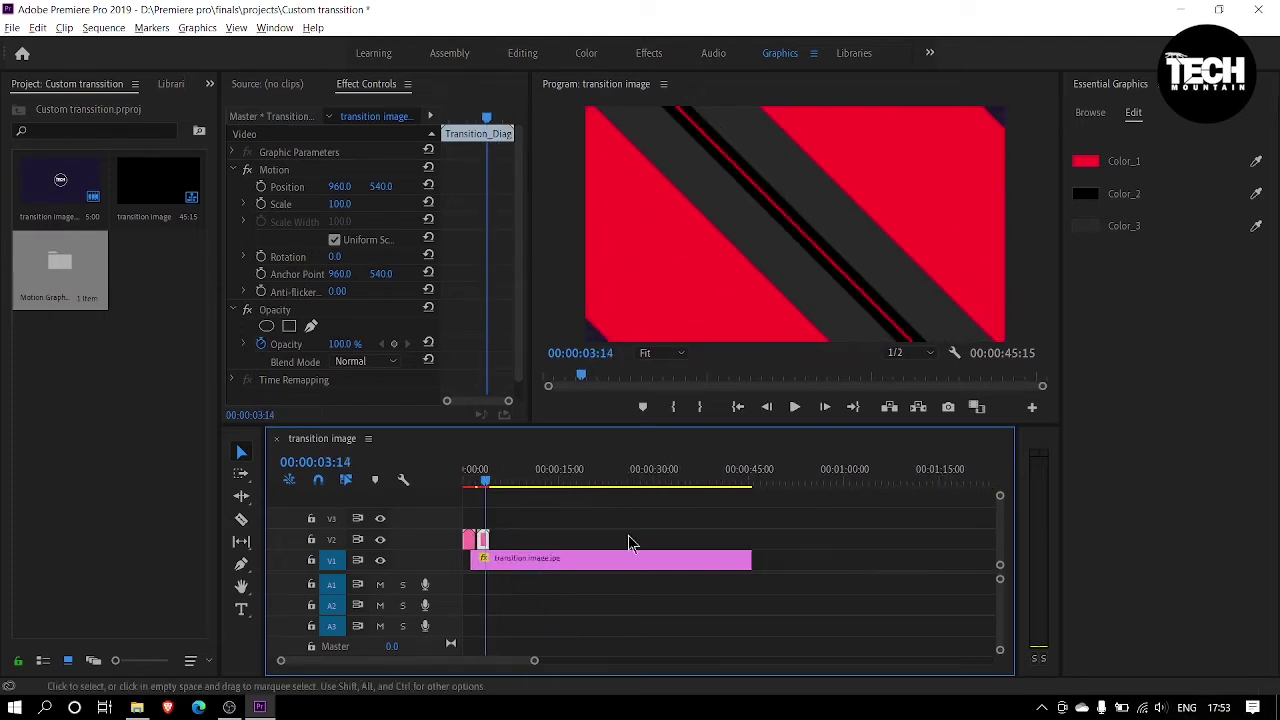
{"action": "left_click_drag", "start_coordinate": [741, 560], "coordinate": [541, 562]}
{"action": "key", "text": "equal"}
{"action": "key", "text": "Up"}
{"action": "key", "text": "Up"}
{"action": "key", "text": "Up"}
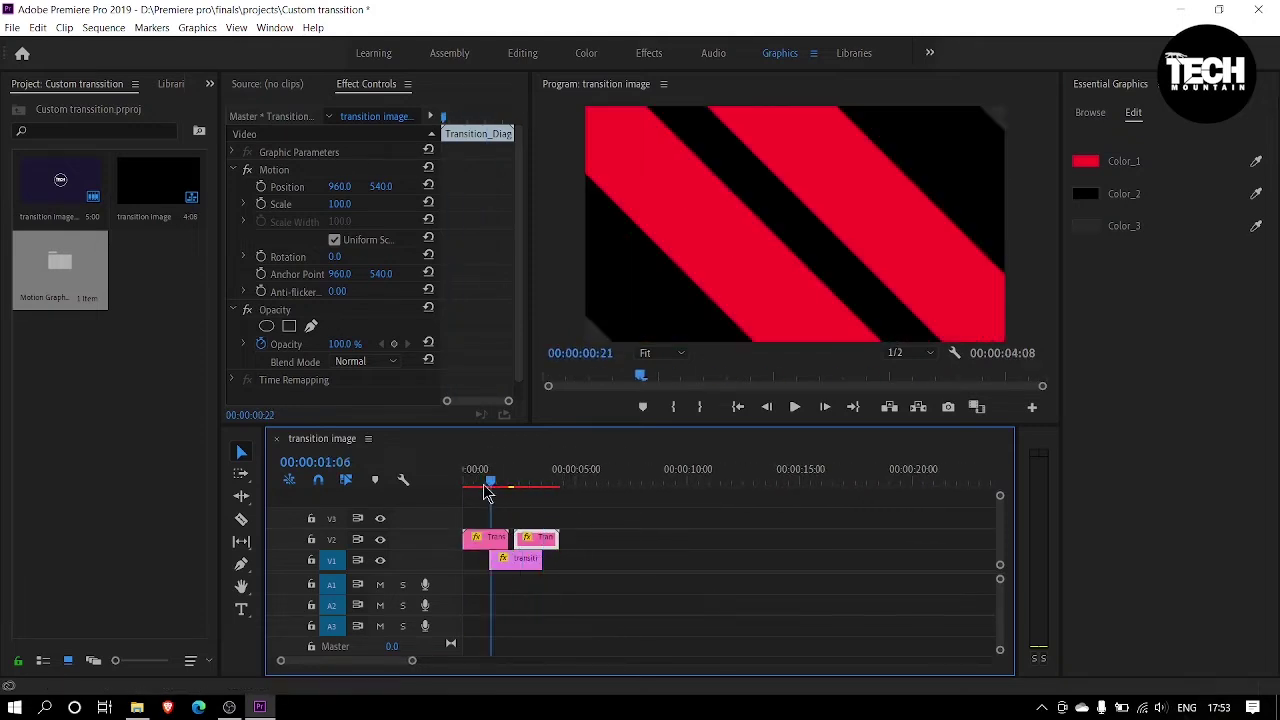
{"action": "left_click", "coordinate": [797, 407]}
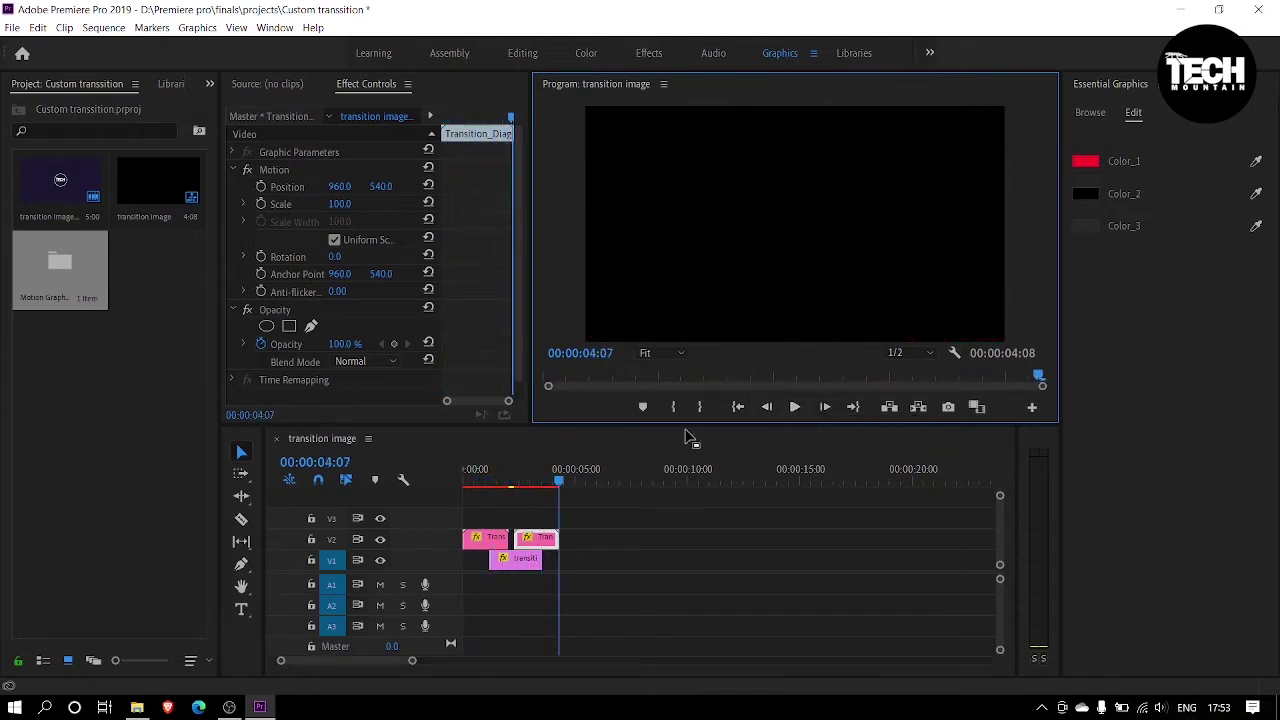
Create a green Color Matte (18840C) with default settings and place it on V1
{"action": "right_click", "coordinate": [68, 346]}
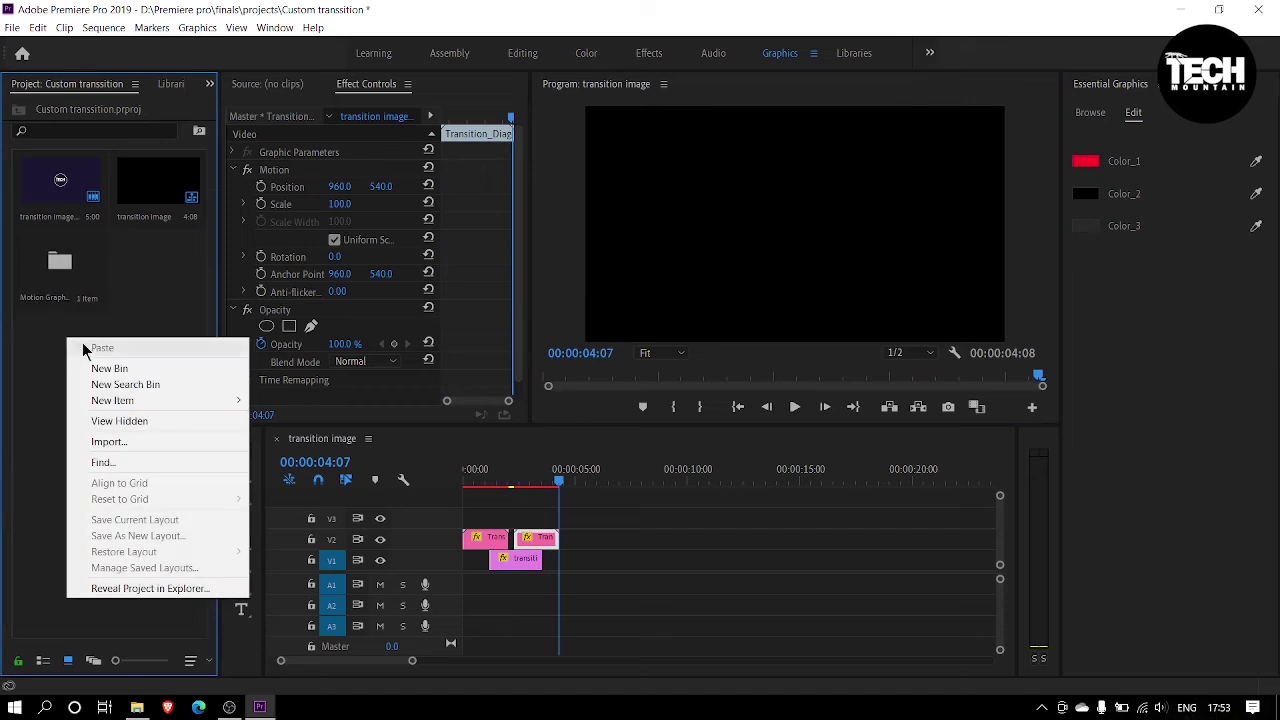
{"action": "mouse_move", "coordinate": [120, 400]}
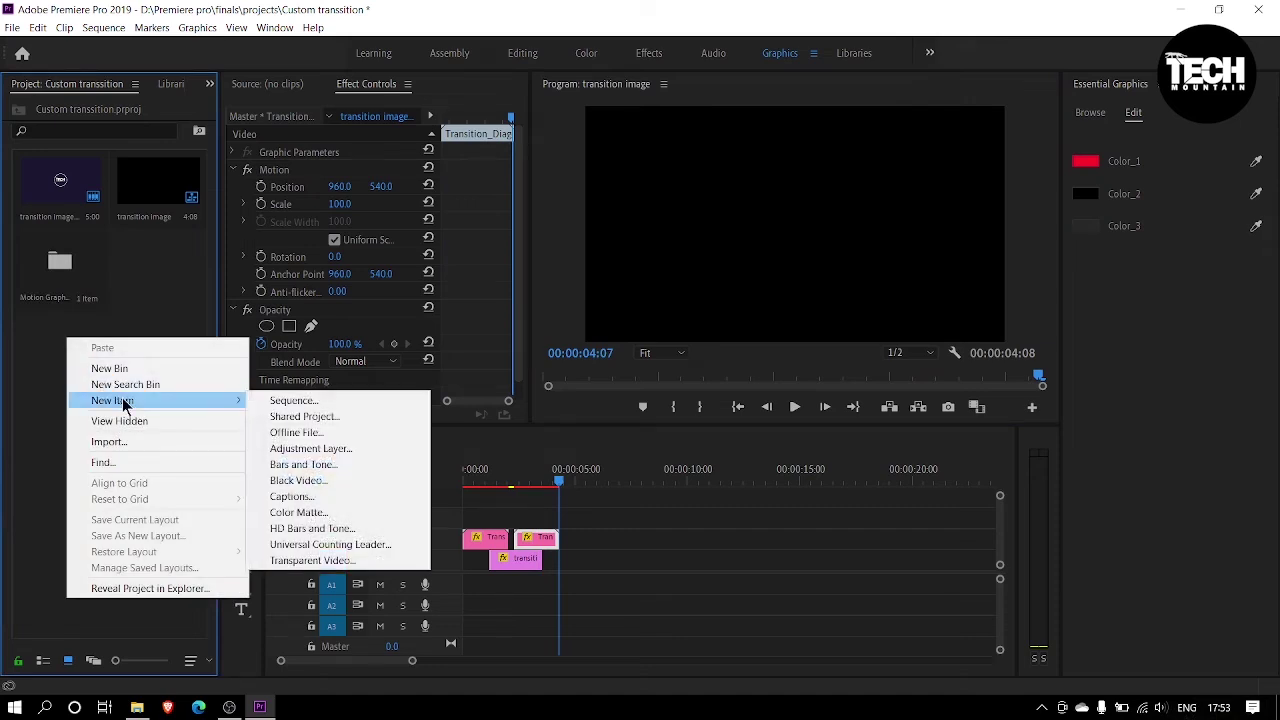
{"action": "left_click", "coordinate": [295, 514]}
{"action": "left_click", "coordinate": [668, 414]}
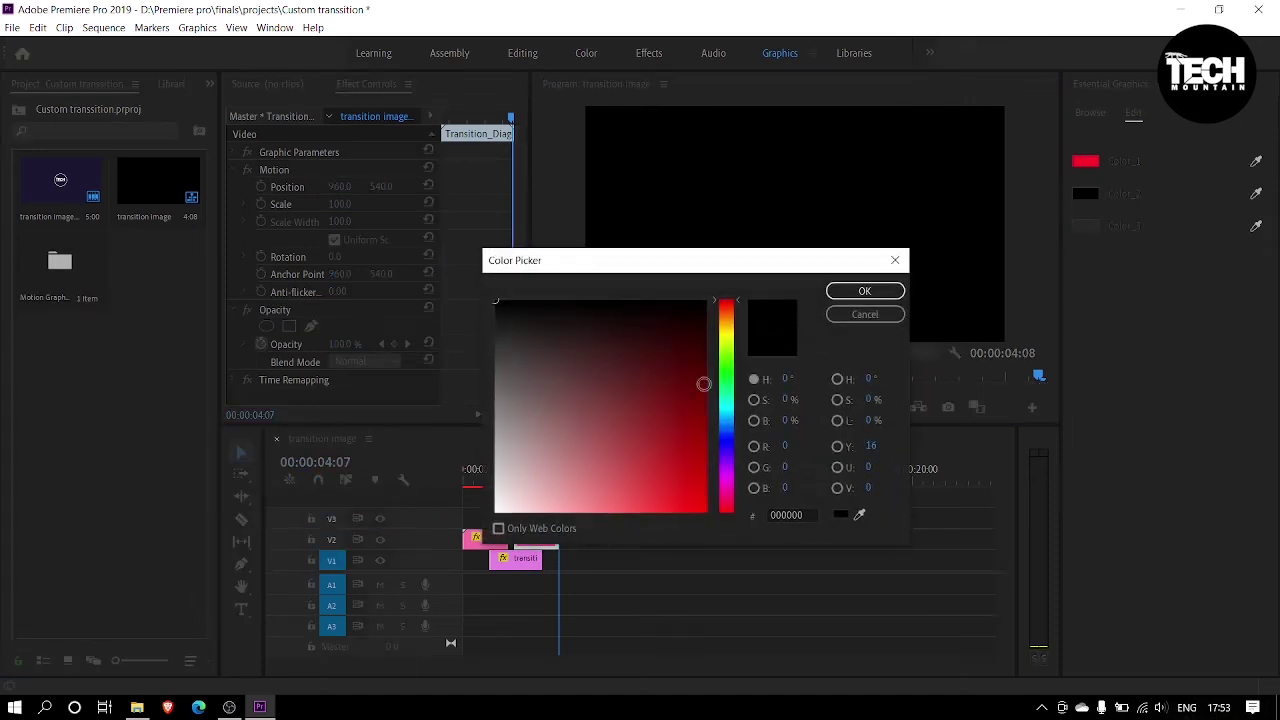
{"action": "left_click", "coordinate": [725, 370]}
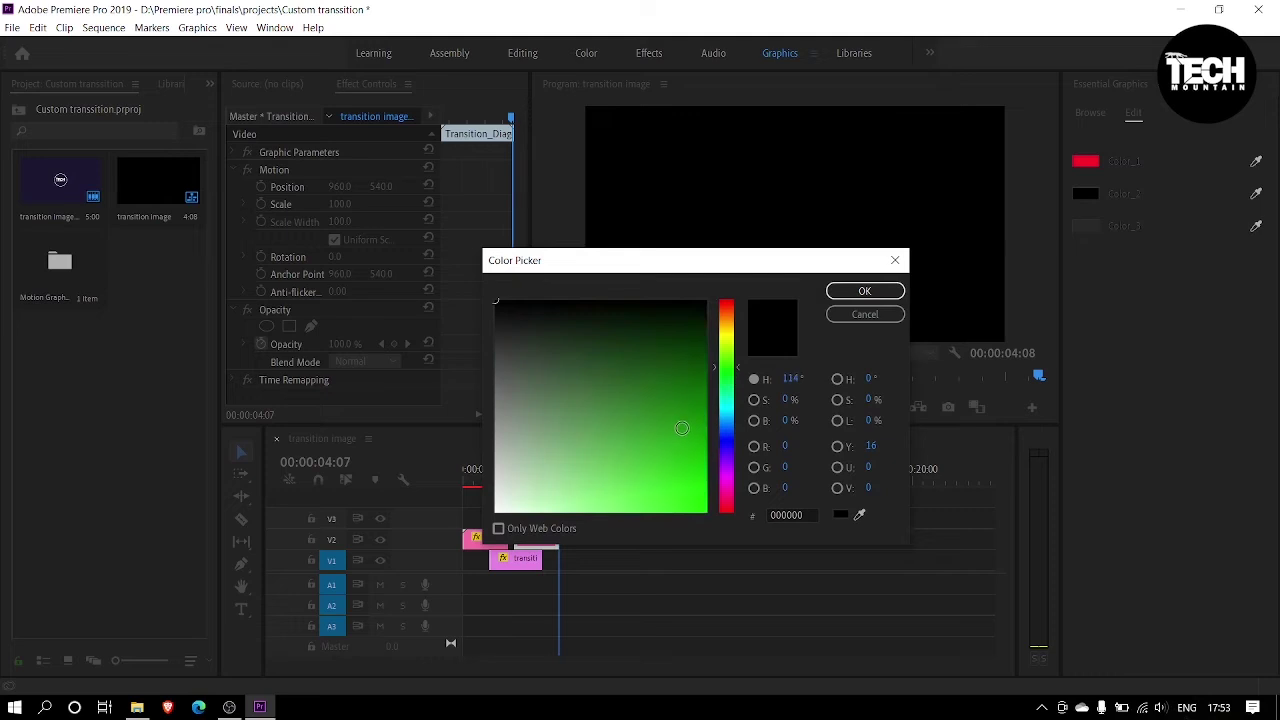
{"action": "left_click", "coordinate": [836, 294]}
{"action": "left_click", "coordinate": [600, 383]}
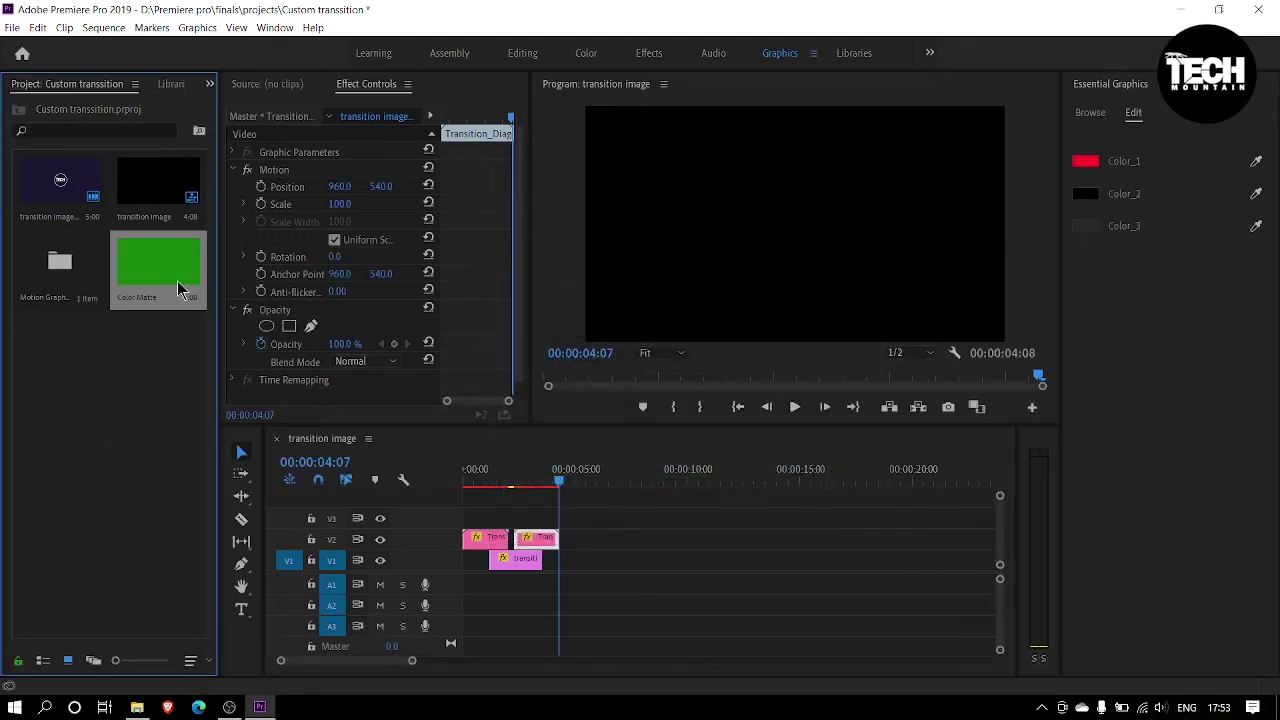
{"action": "left_click_drag", "start_coordinate": [569, 647], "coordinate": [550, 580]}
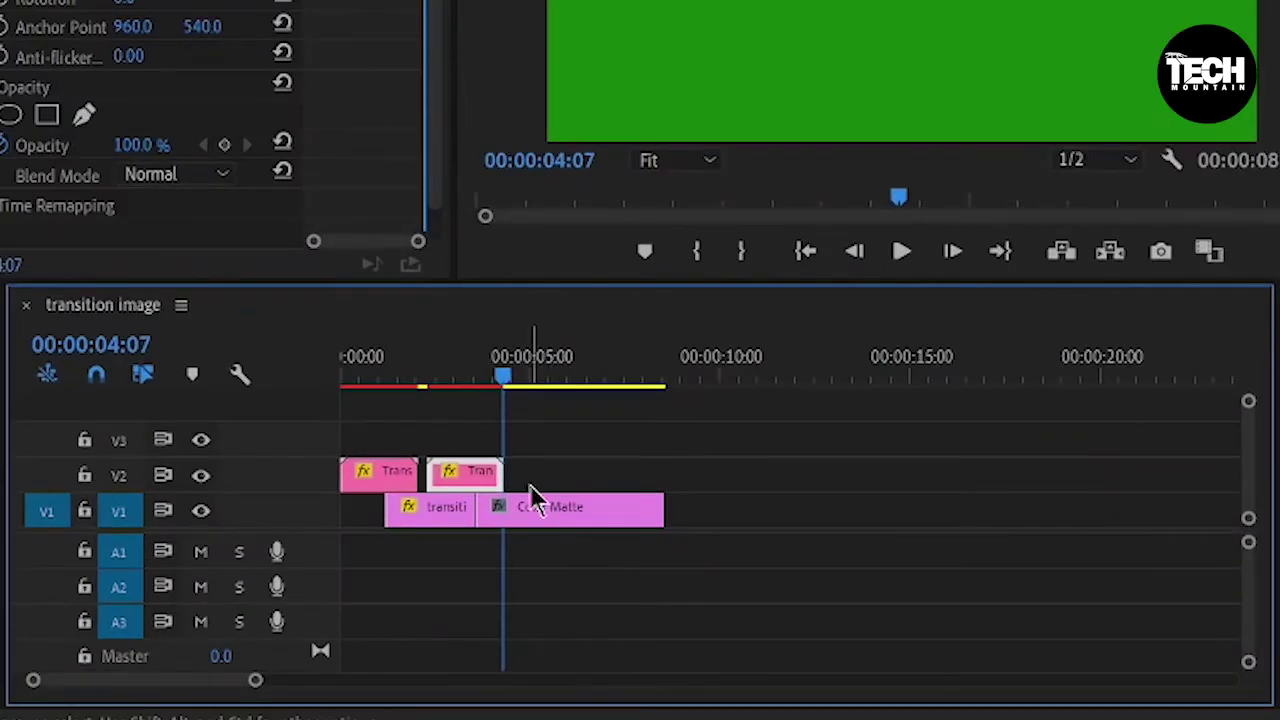
Split the Color Matte with Ctrl+K, delete the surplus, and move it to the sequence start
{"action": "left_click", "coordinate": [555, 520]}
{"action": "key", "text": "ctrl+k"}
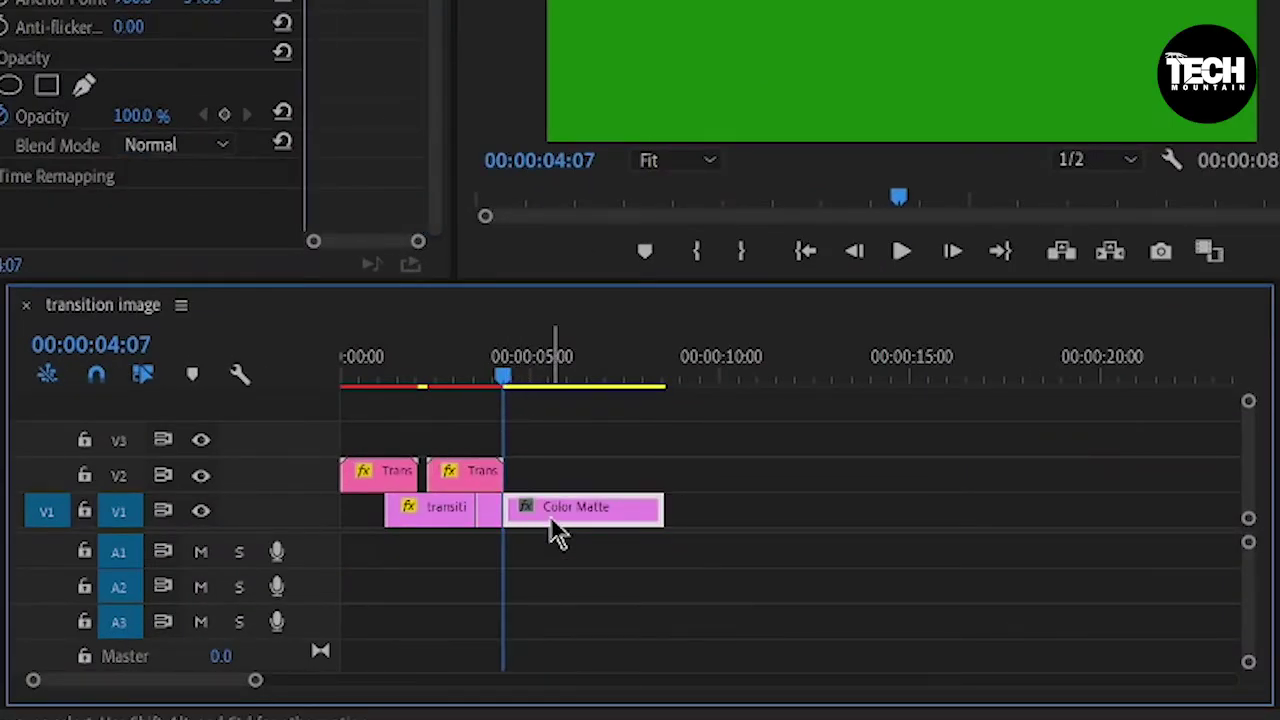
{"action": "key", "text": "Delete"}
{"action": "key", "text": "equal"}
{"action": "left_click_drag", "start_coordinate": [694, 514], "coordinate": [370, 505]}
{"action": "left_click_drag", "start_coordinate": [418, 370], "coordinate": [311, 370]}
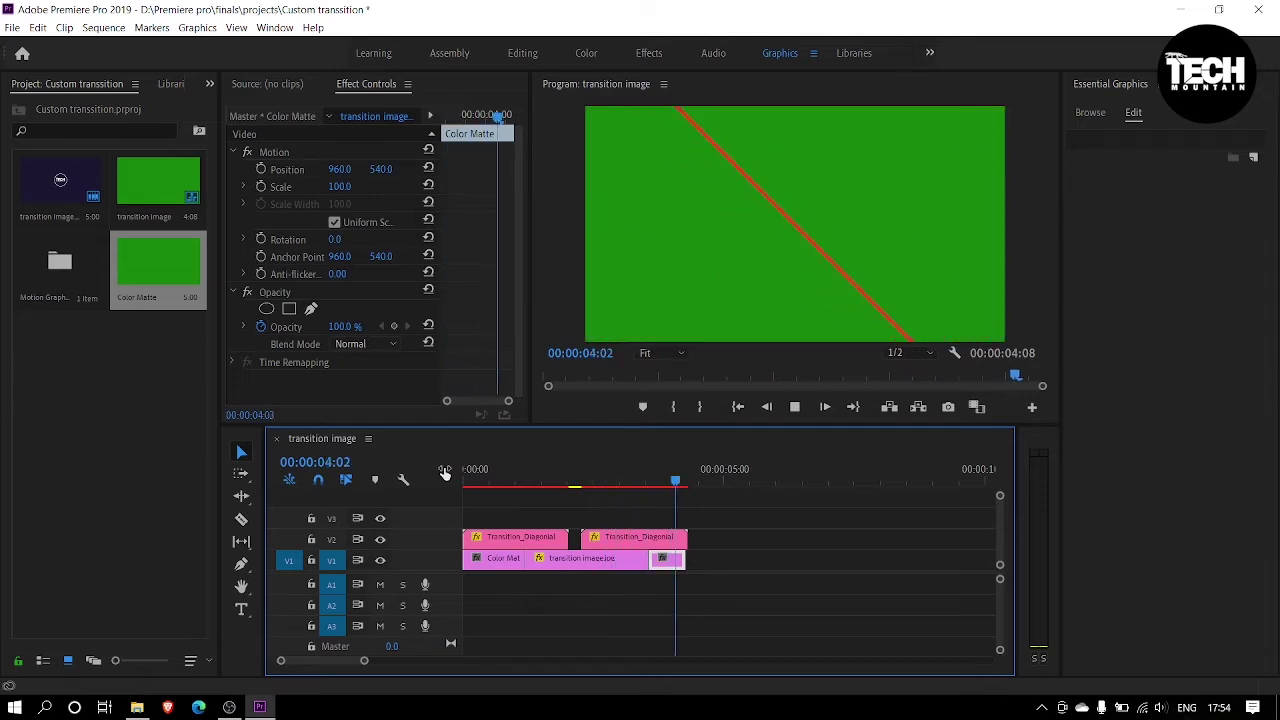
Preview the stripes over the green matte and open the Export Settings with Ctrl+M
{"action": "key", "text": "space"}
{"action": "key", "text": "space"}
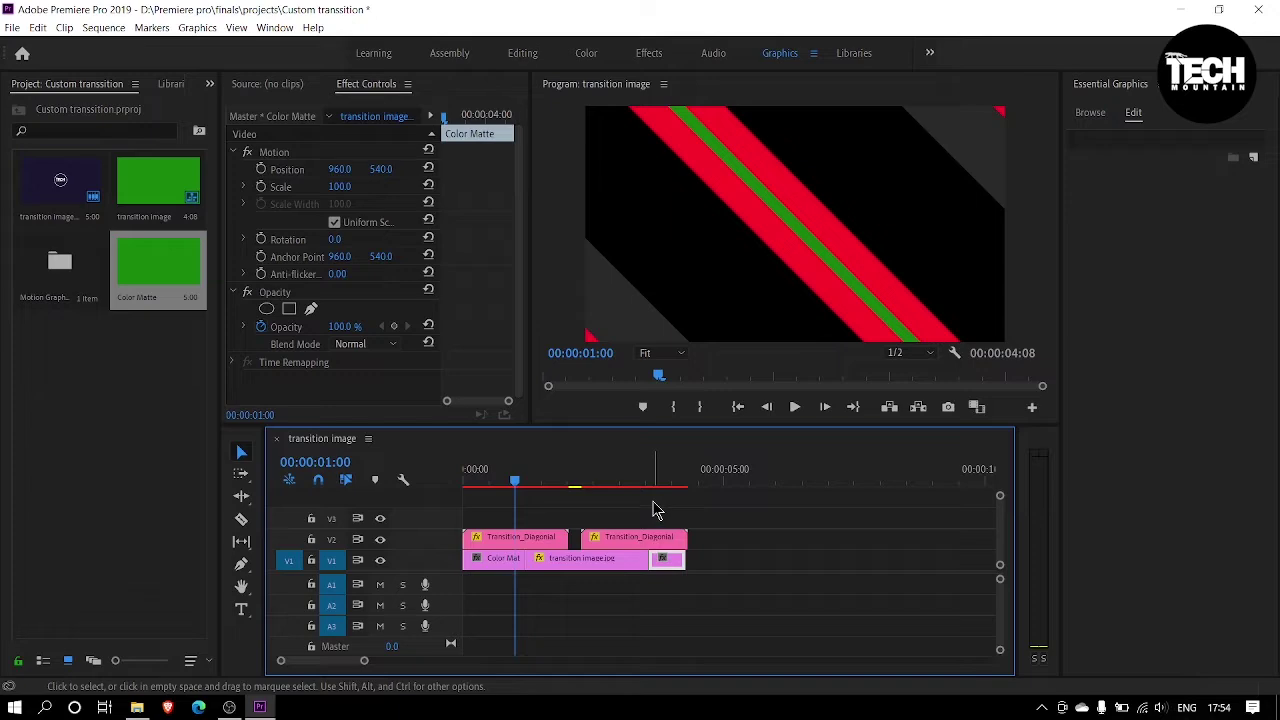
{"action": "key", "text": "ctrl+m"}
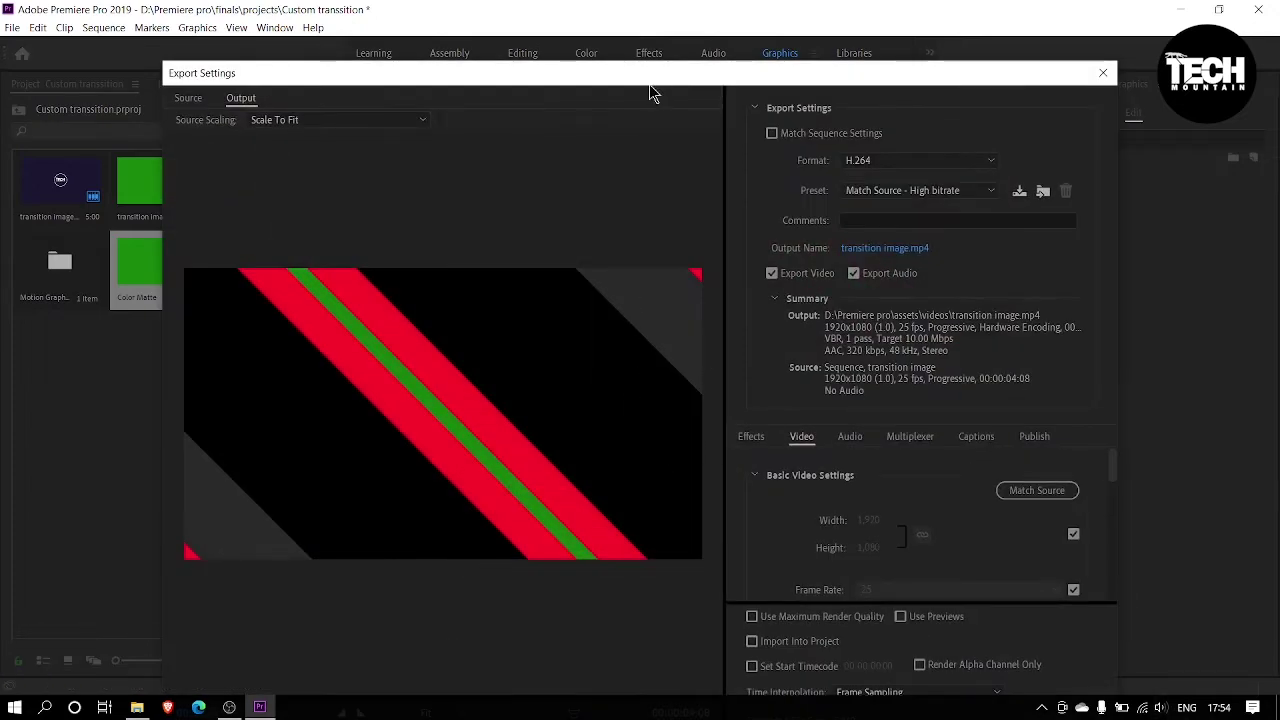
{"action": "left_click_drag", "start_coordinate": [650, 93], "coordinate": [468, 26]}
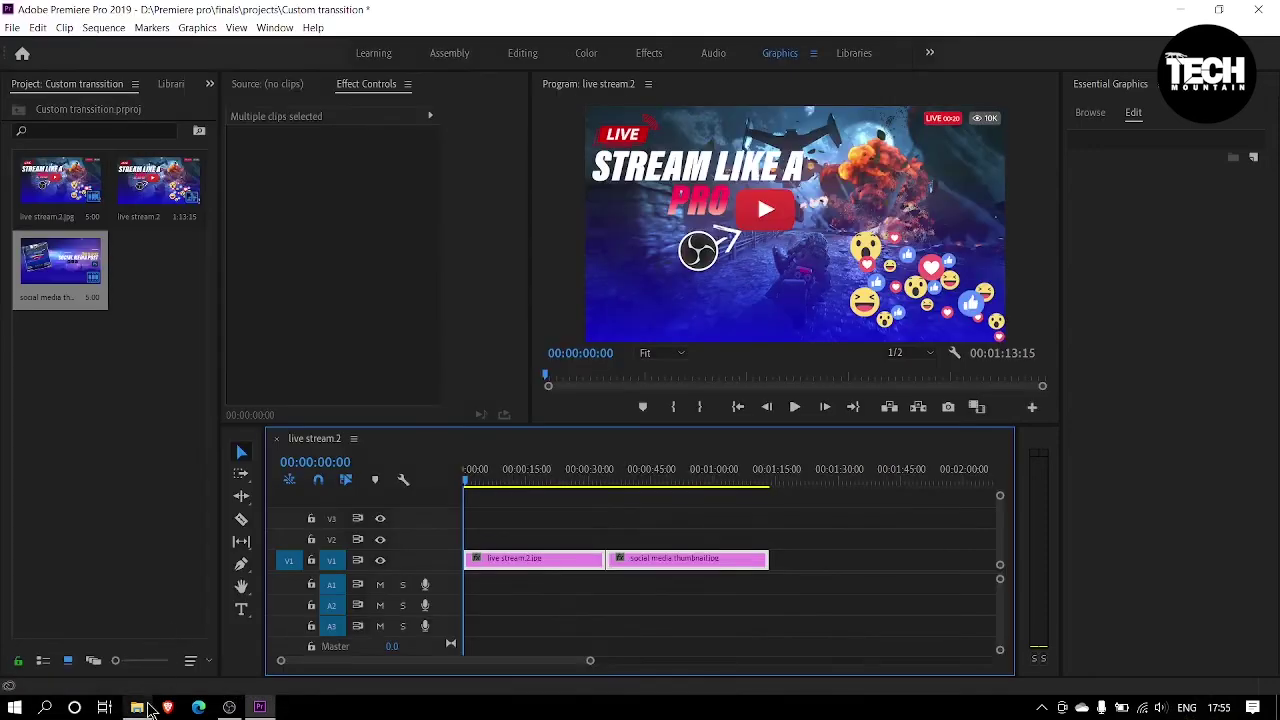
Drag custom transition 1.mp4 from the assets videos folder onto track V2 near the thumbnail cut
{"action": "mouse_move", "coordinate": [137, 705]}
{"action": "left_click", "coordinate": [110, 650]}
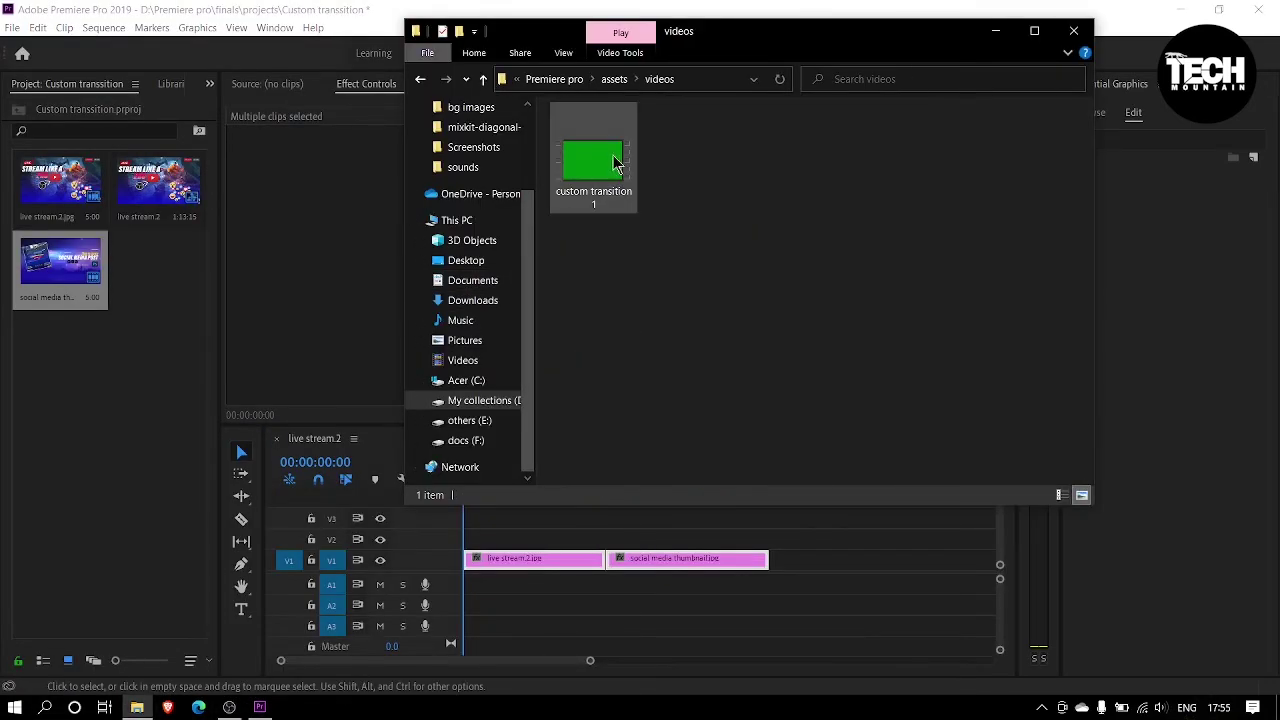
{"action": "left_click_drag", "start_coordinate": [593, 140], "coordinate": [585, 545]}
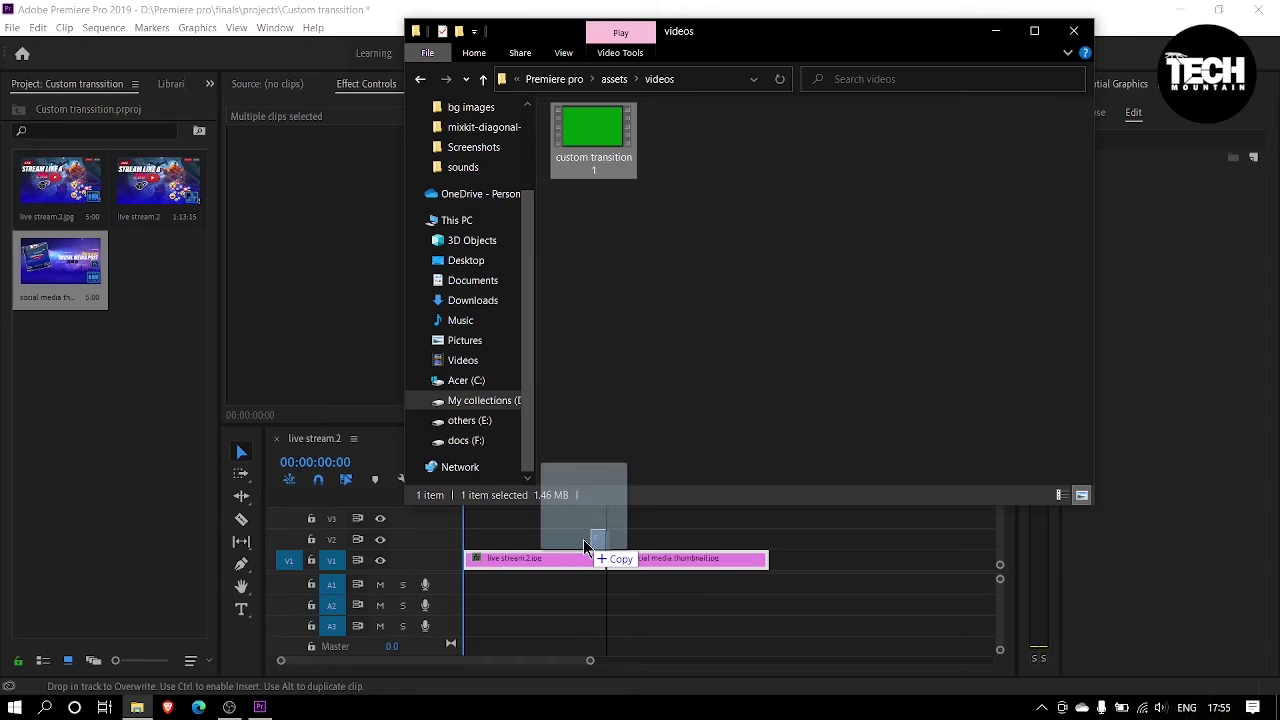
{"action": "left_click_drag", "start_coordinate": [583, 539], "coordinate": [583, 539]}
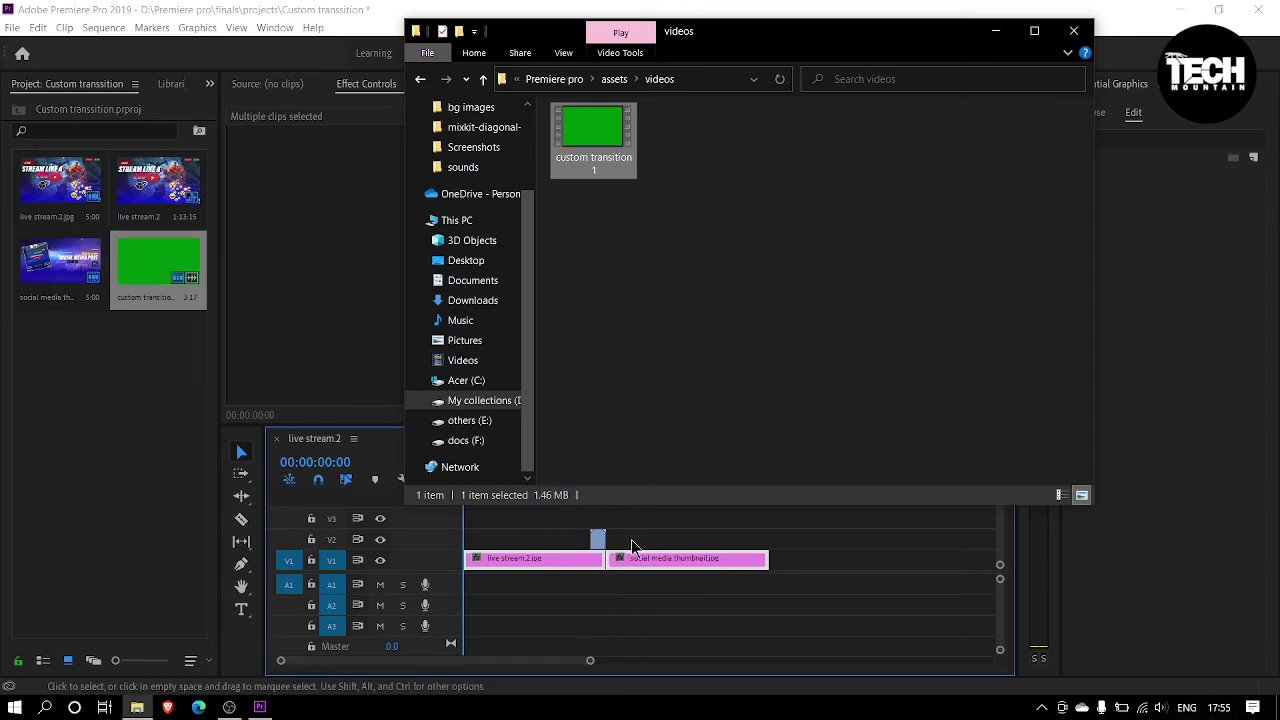
{"action": "left_click", "coordinate": [631, 545]}
{"action": "left_click_drag", "start_coordinate": [600, 545], "coordinate": [613, 540]}
Center custom transition 1 over the thumbnail cut, starting around 00:00:32:13, and play it back
{"action": "scroll", "coordinate": [613, 540], "scroll_direction": "up", "scroll_amount": 3, "text": "alt"}
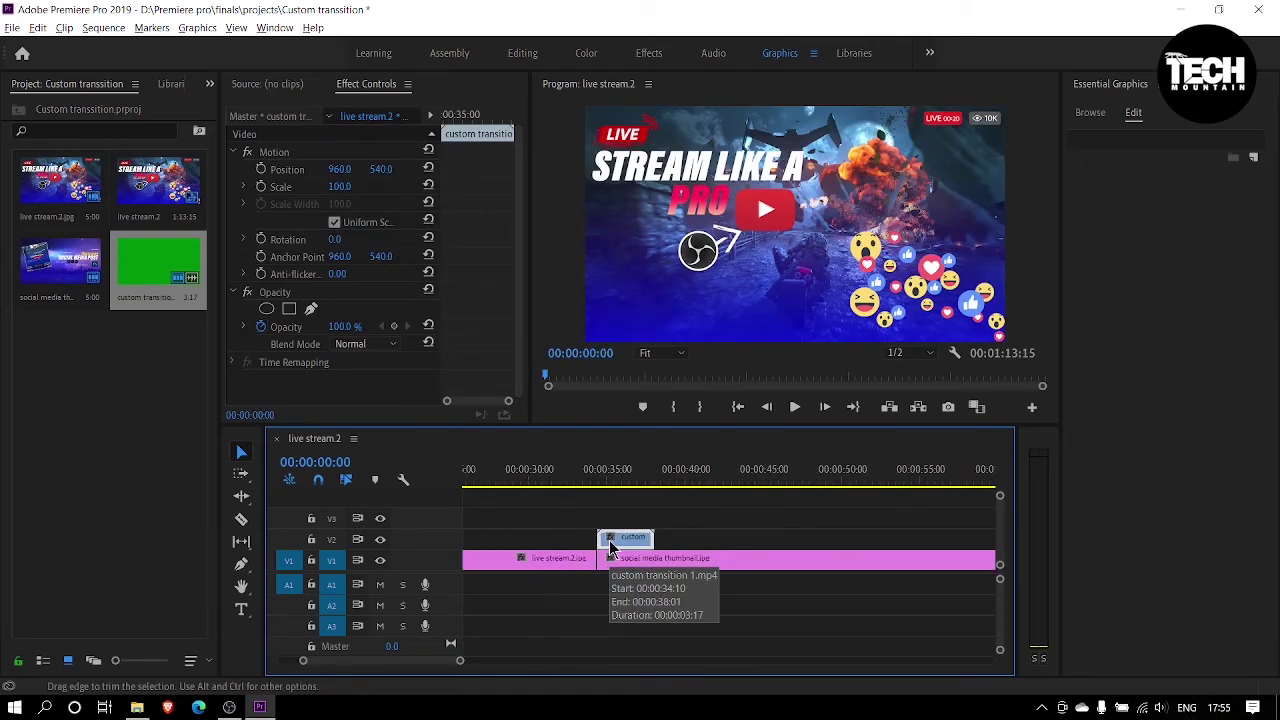
{"action": "left_click_drag", "start_coordinate": [613, 542], "coordinate": [584, 545]}
{"action": "left_click_drag", "start_coordinate": [526, 483], "coordinate": [606, 482]}
{"action": "key", "text": "space"}
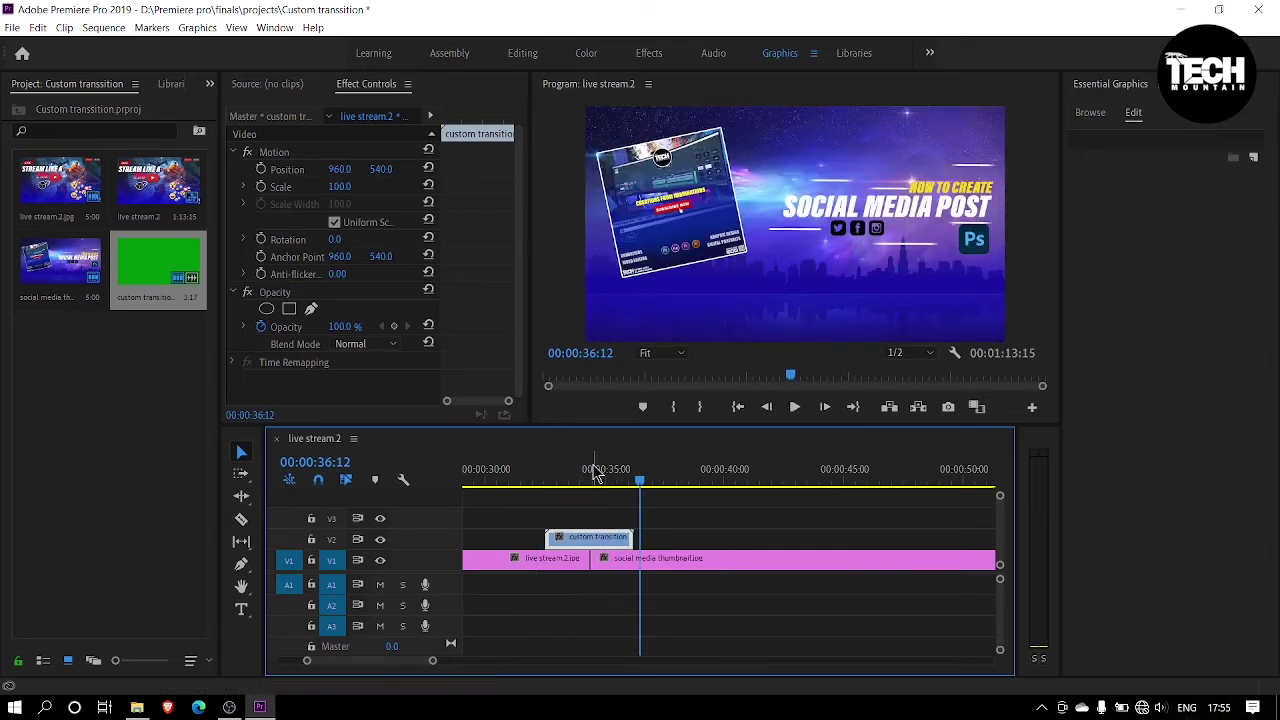
{"action": "left_click", "coordinate": [594, 474]}
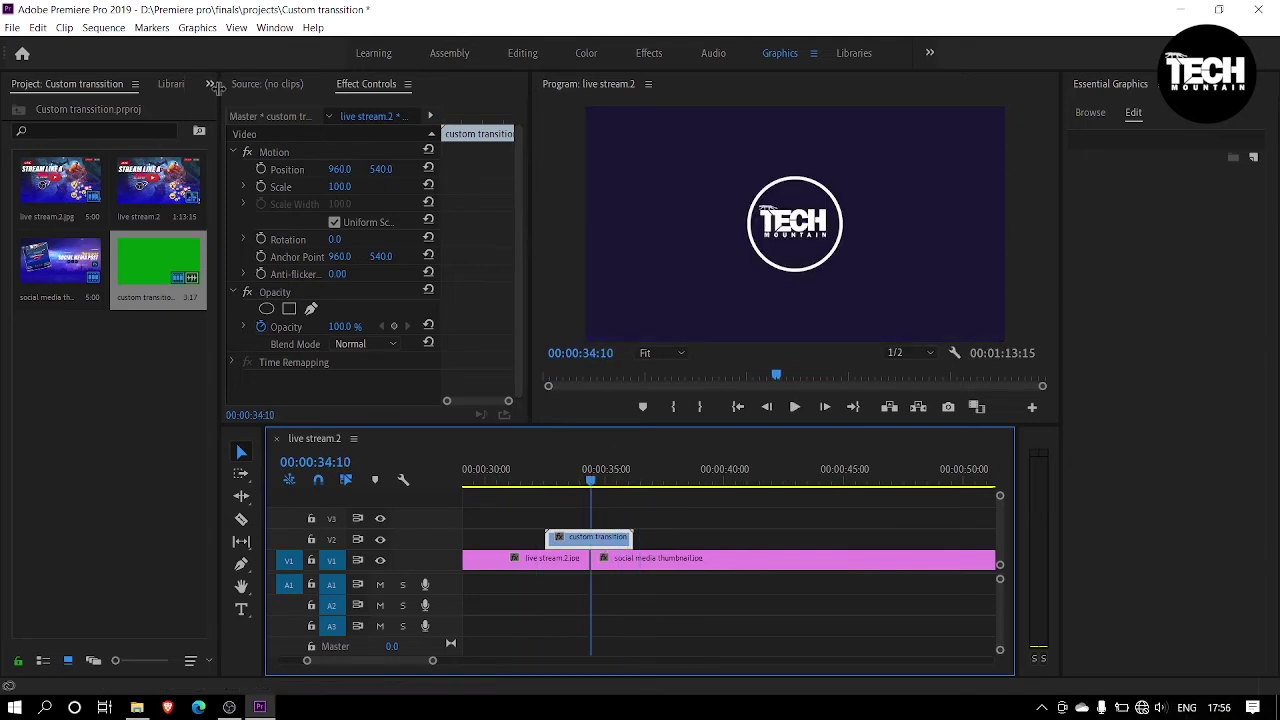
{"action": "left_click", "coordinate": [215, 88]}
Search 'ultr' in Effects and apply Ultra Key to the custom transition clip
{"action": "left_click", "coordinate": [229, 157]}
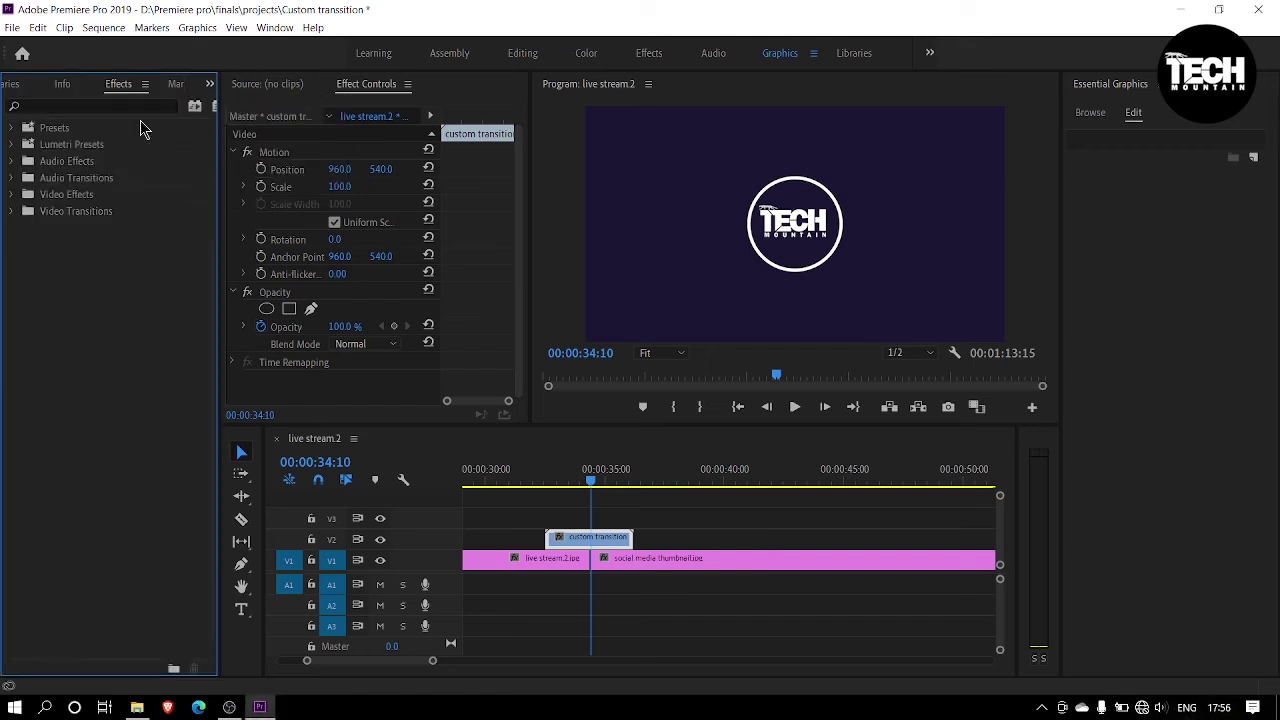
{"action": "type", "text": "ultra"}
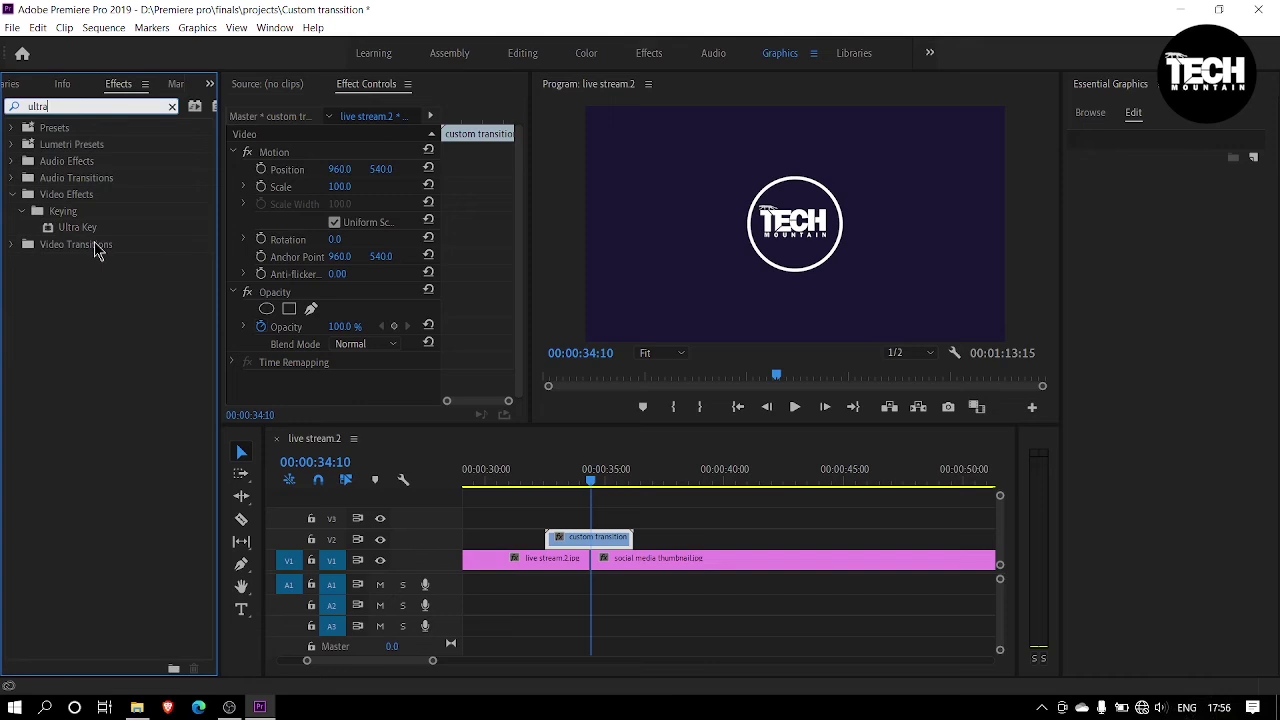
{"action": "left_click", "coordinate": [97, 250]}
{"action": "left_click", "coordinate": [77, 230]}
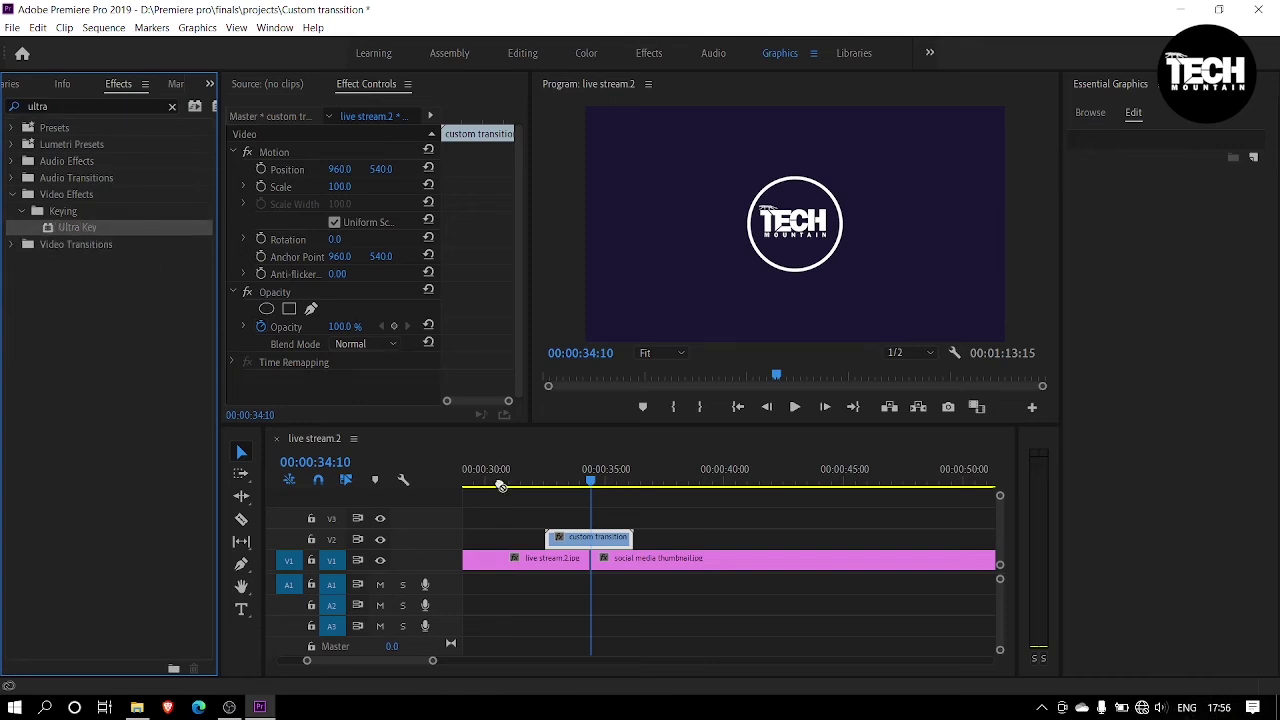
Sample the green stripes as Ultra Key's key colour and play the keyed transition
{"action": "scroll", "coordinate": [380, 300], "scroll_direction": "down", "scroll_amount": 3}
{"action": "left_click", "coordinate": [469, 117]}
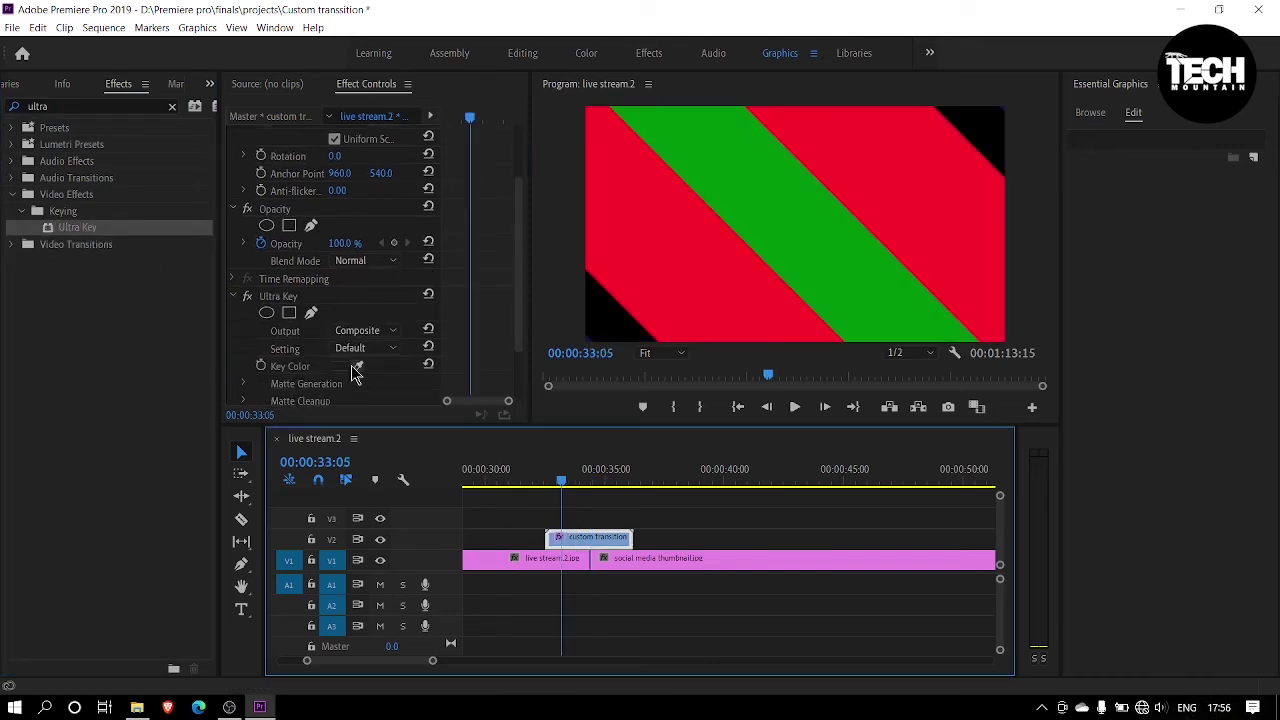
{"action": "left_click", "coordinate": [357, 366]}
{"action": "left_click", "coordinate": [785, 220]}
{"action": "left_click_drag", "start_coordinate": [561, 481], "coordinate": [530, 483]}
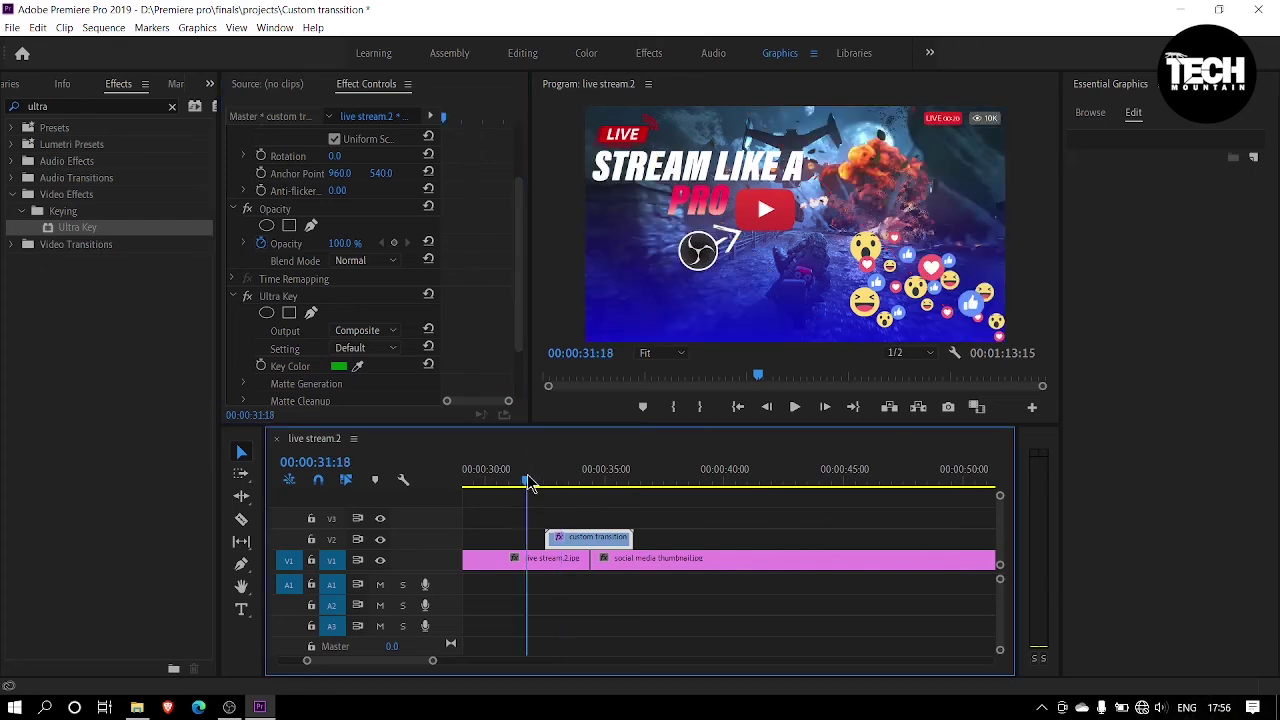
{"action": "left_click", "coordinate": [794, 407]}
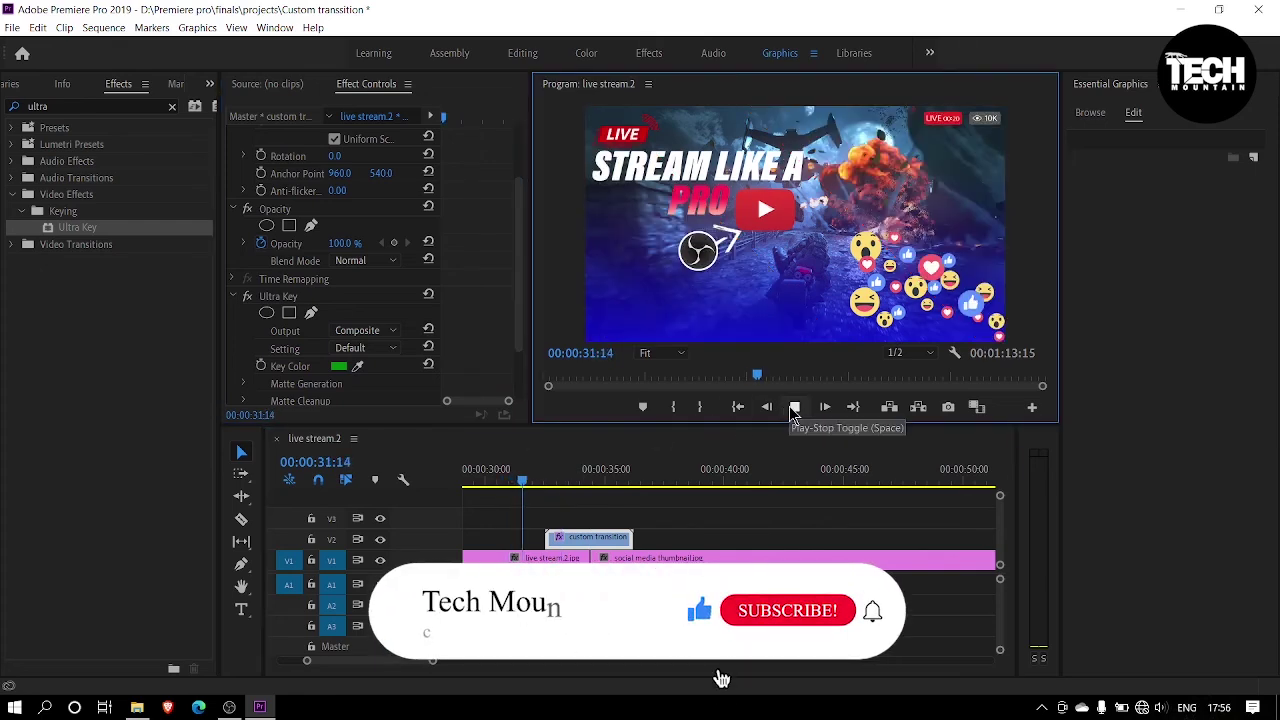